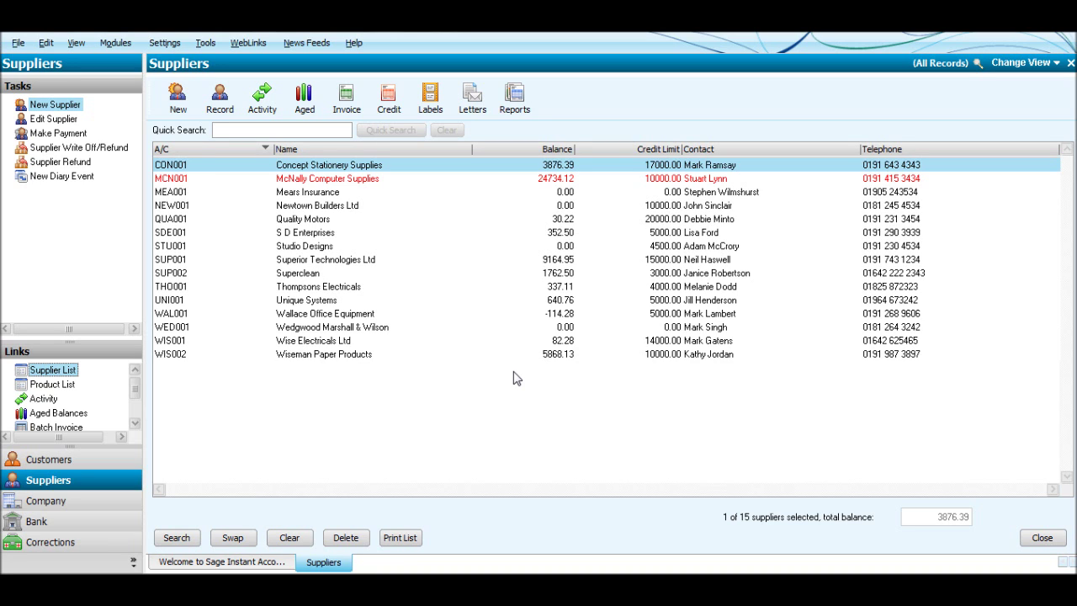
- Select Bank Current Account 1200 in Bank Accounts to start a supplier payment from it
click(67, 529)
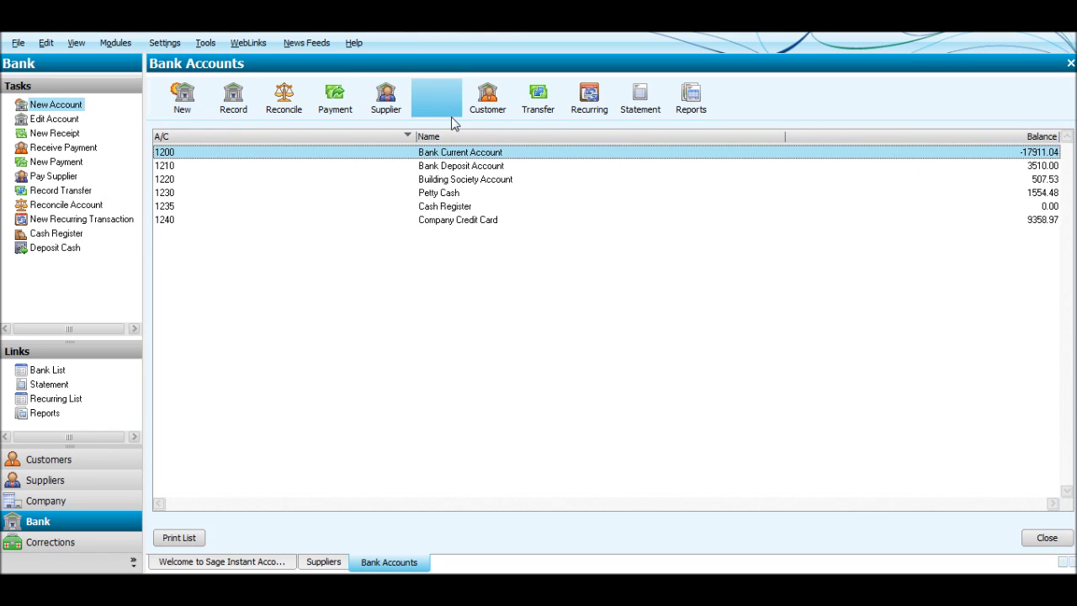
click(484, 156)
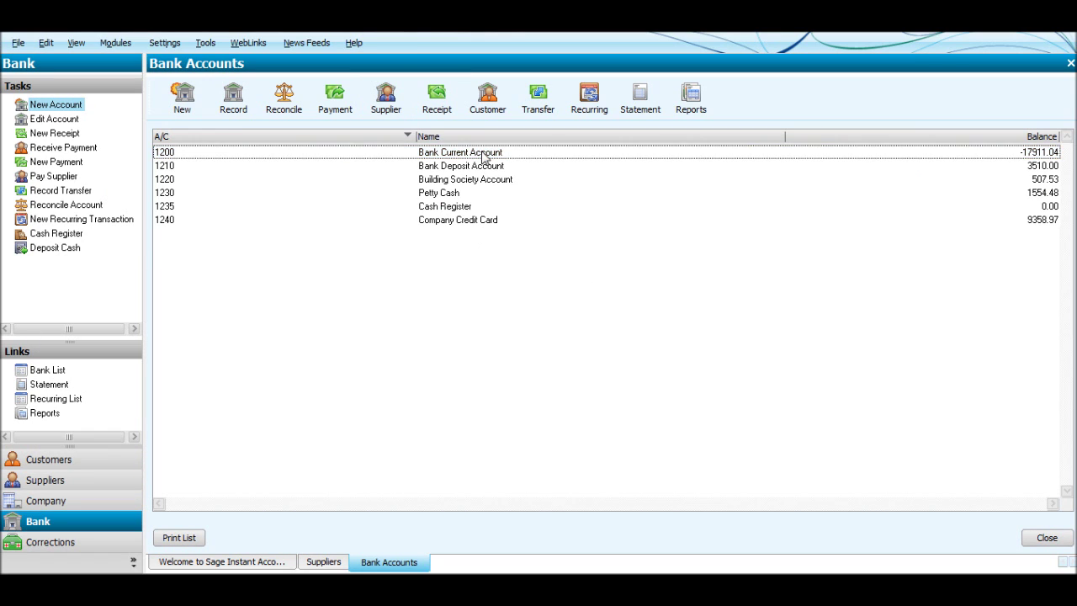
click(484, 156)
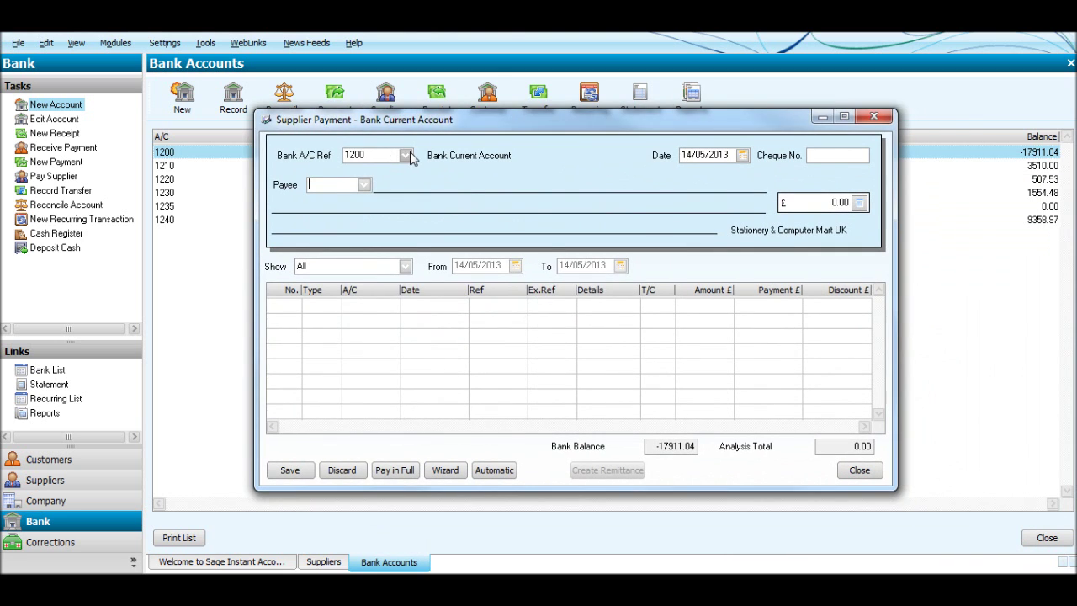
- Set the payee to CON001, Concept Stationery Supplies
click(405, 155)
click(406, 155)
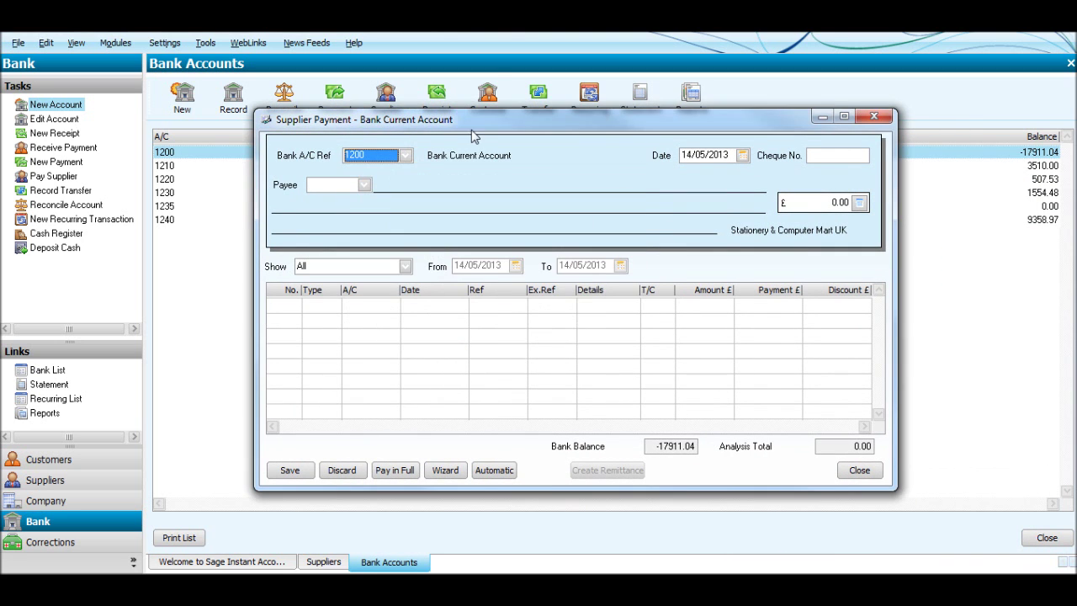
drag(476, 123, 311, 139)
click(241, 185)
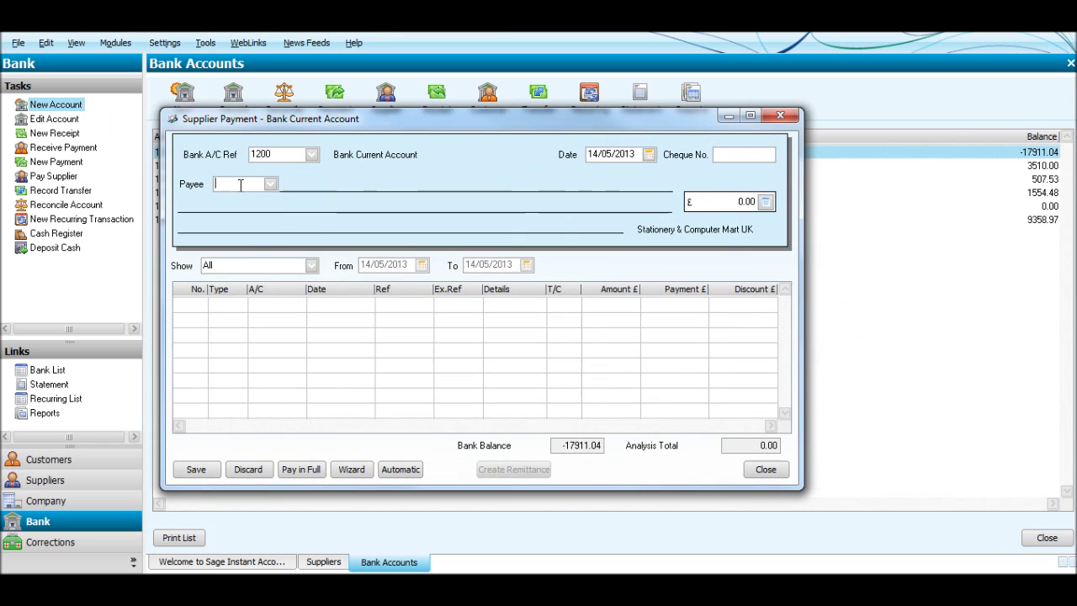
text(CON001)
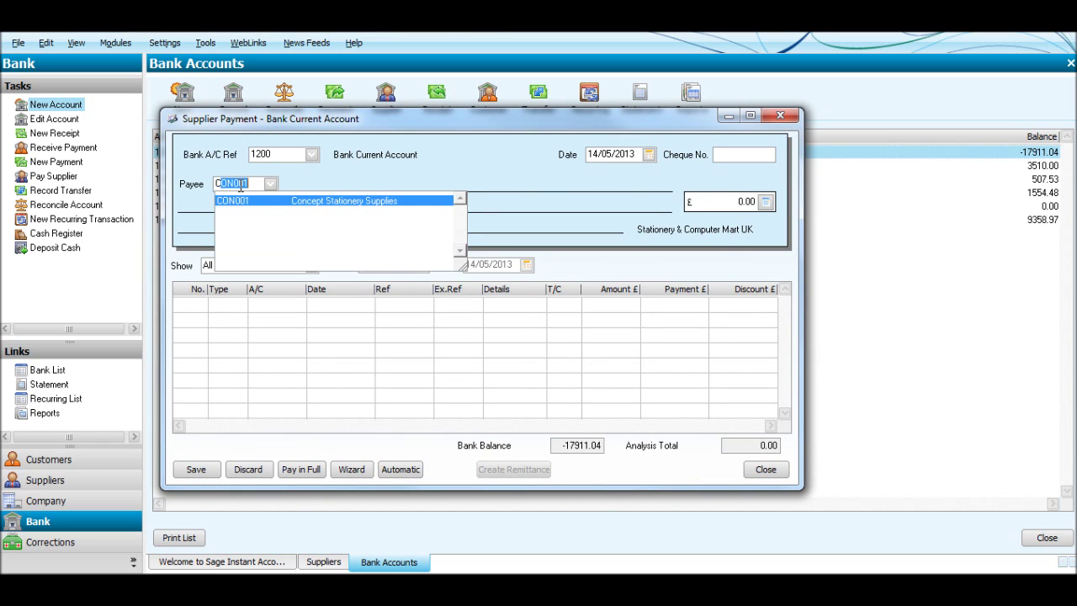
key(Tab)
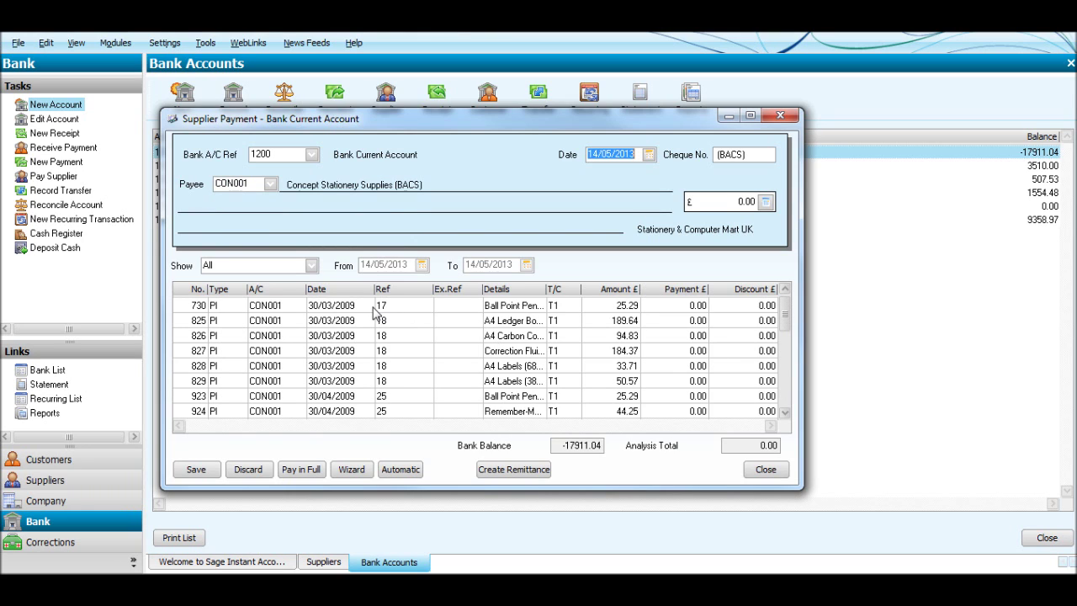
- Sort the outstanding invoices by date and scroll through the list
click(341, 291)
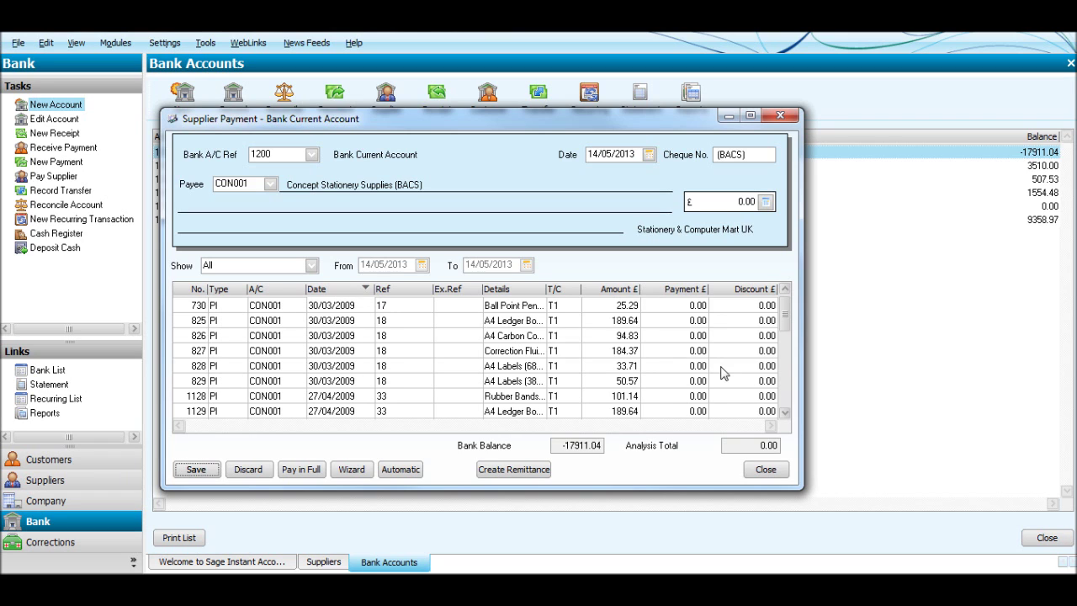
click(785, 412)
click(785, 412)
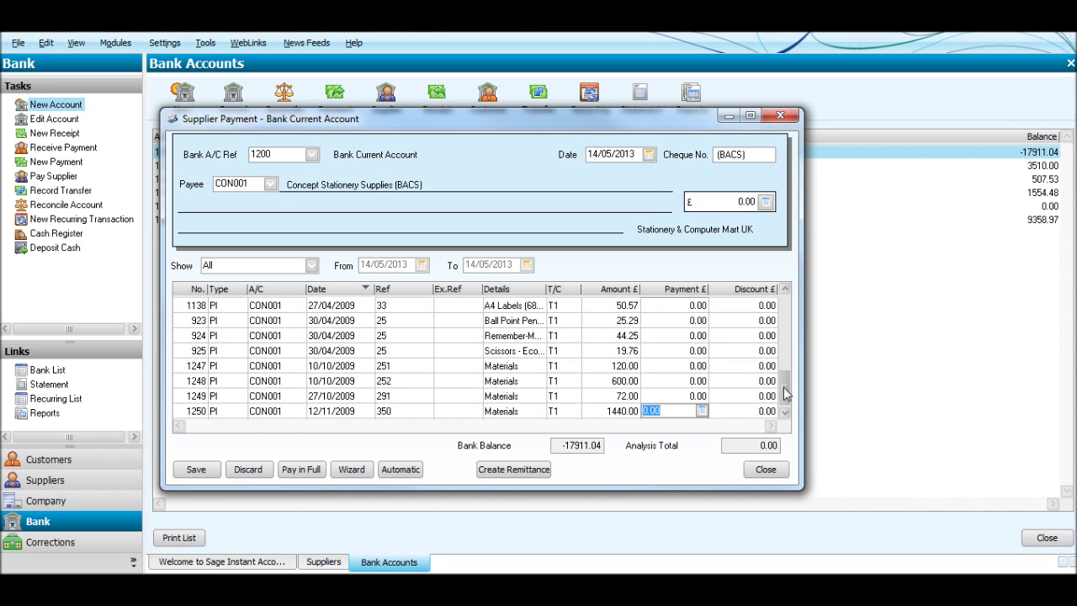
click(785, 290)
click(785, 290)
click(785, 289)
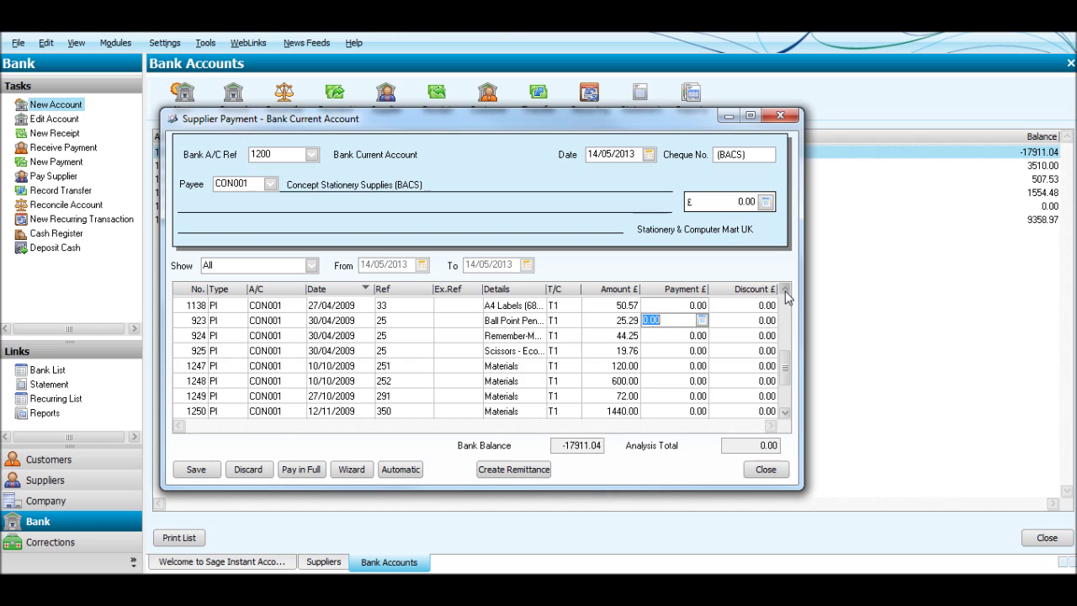
click(785, 289)
click(785, 290)
click(785, 290)
click(785, 289)
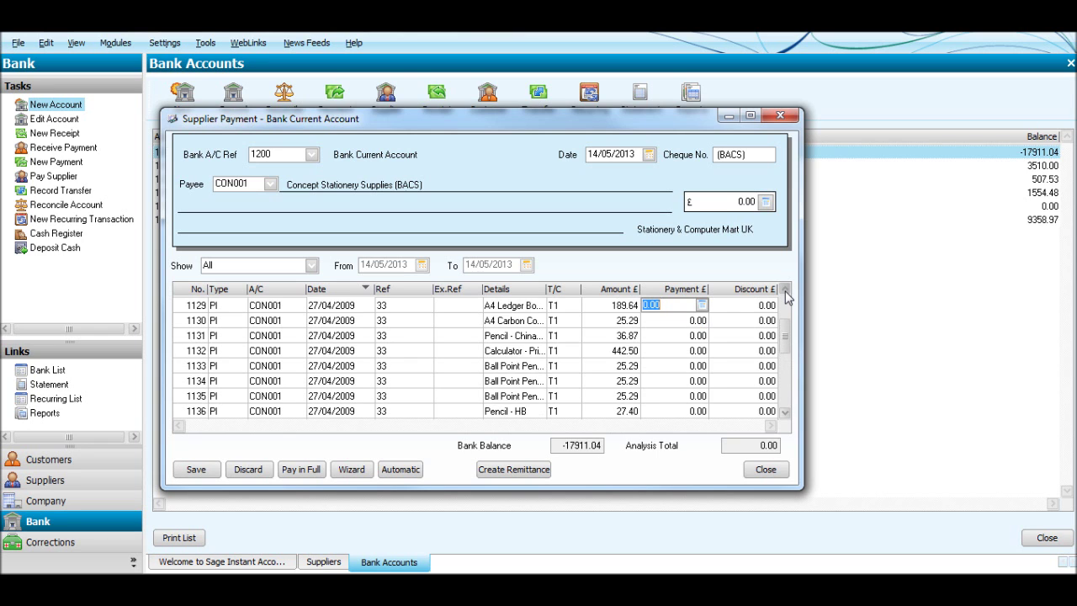
click(785, 289)
click(785, 290)
click(784, 290)
click(785, 289)
click(785, 290)
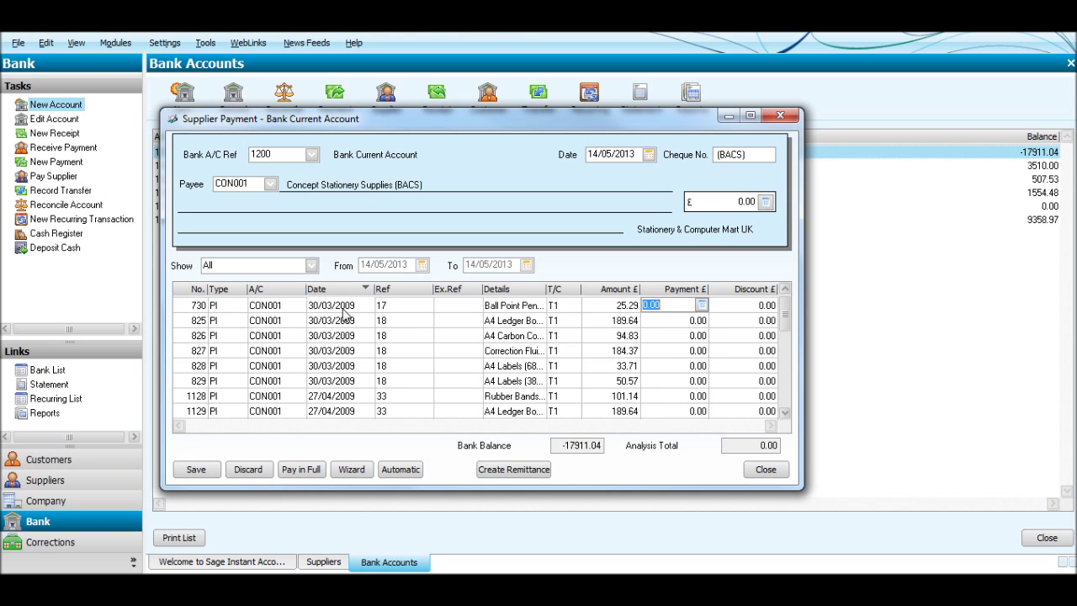
- Enter cheque number 003521, pay invoice 730 (25.29) in full and save
click(730, 154)
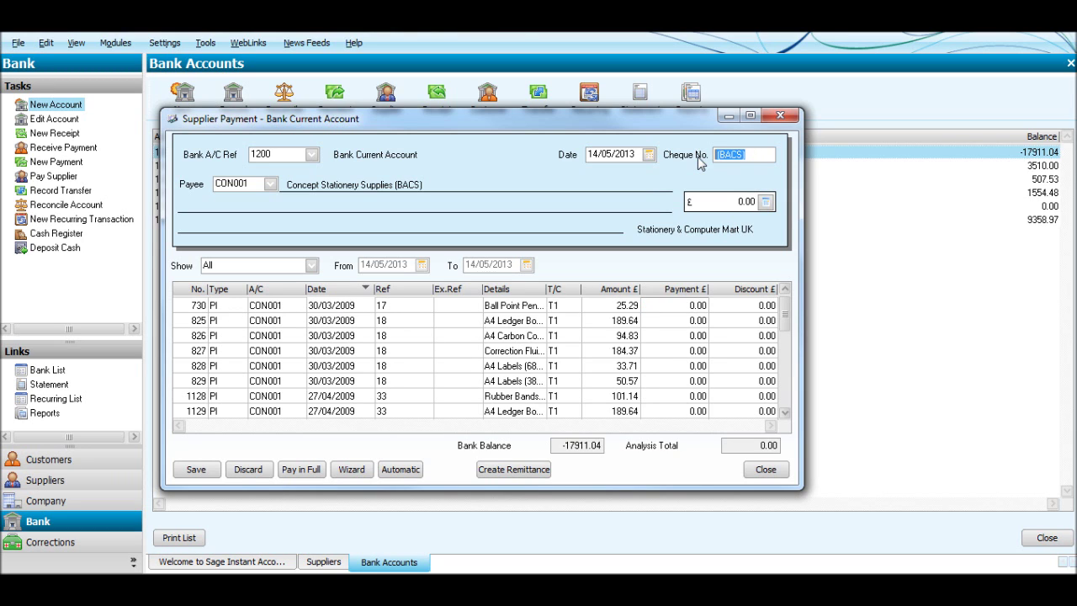
text(003521)
click(688, 308)
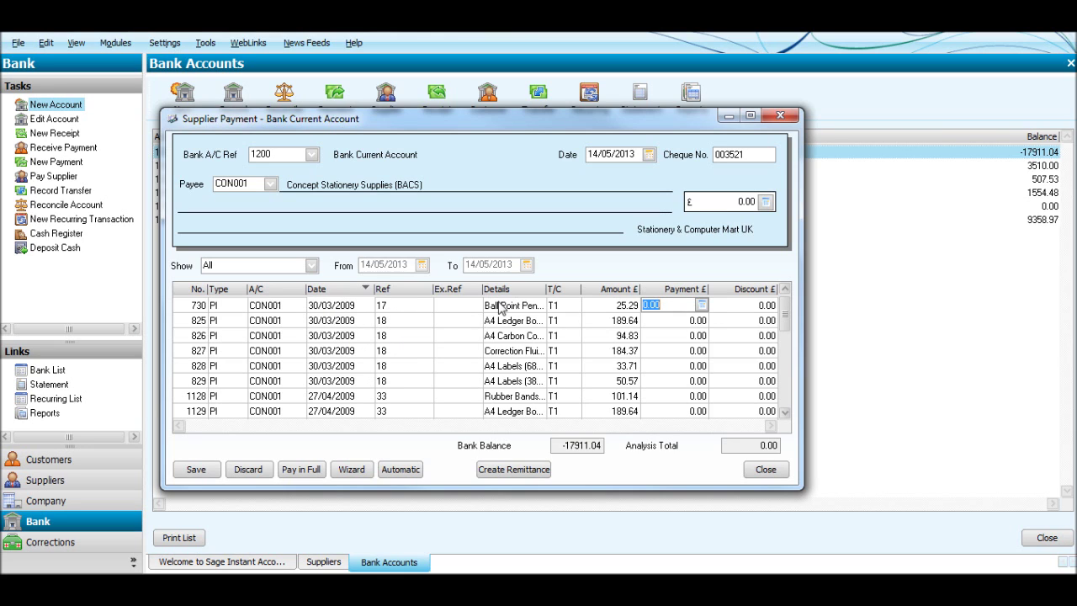
click(303, 471)
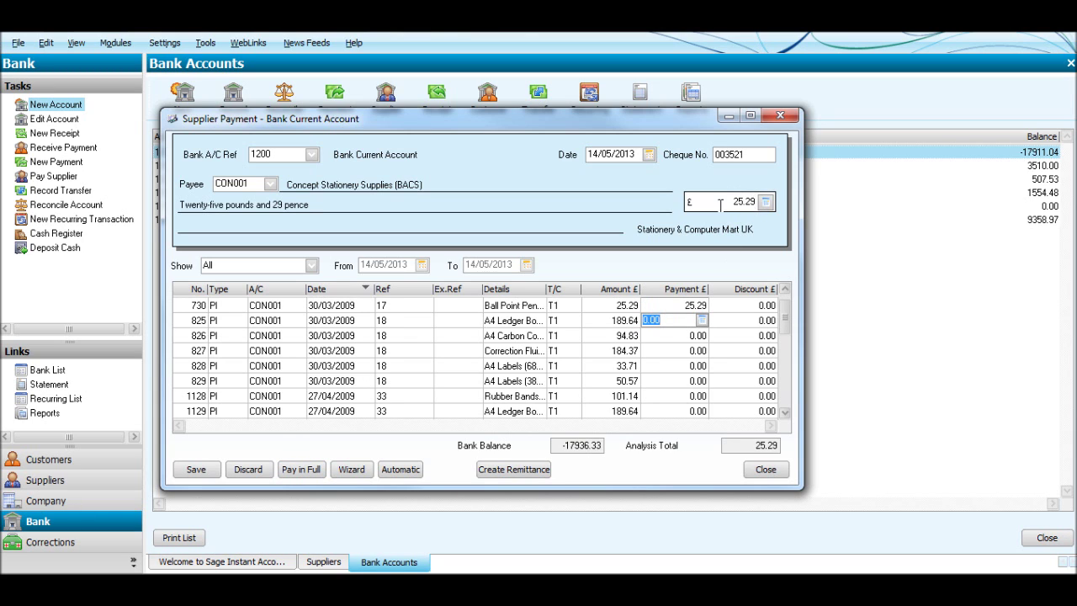
click(213, 475)
- Start a new payment to CON001 with cheque reference BACS
click(445, 329)
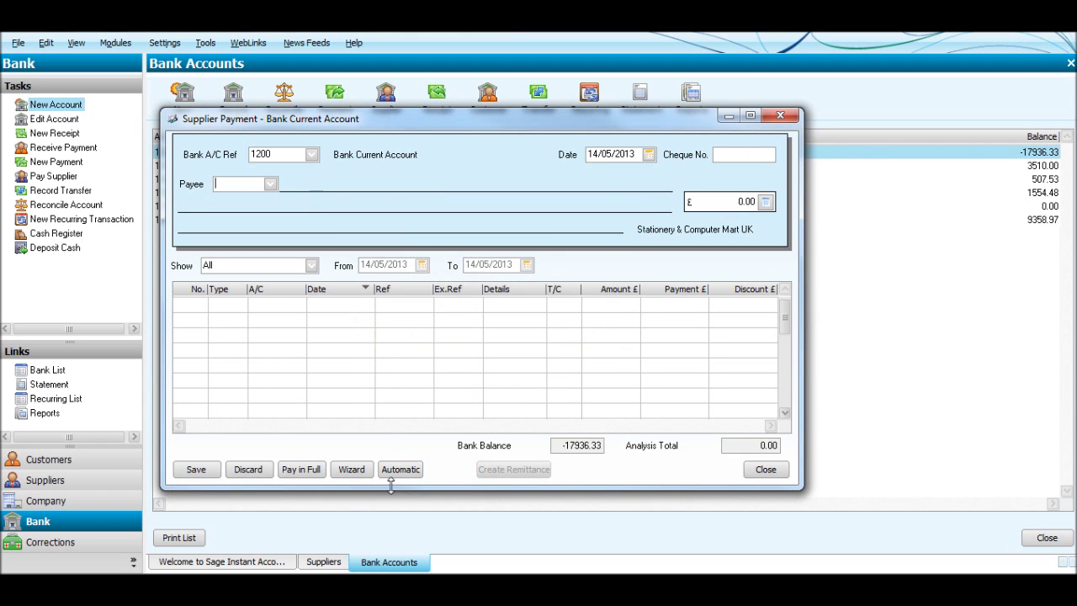
text(CON001)
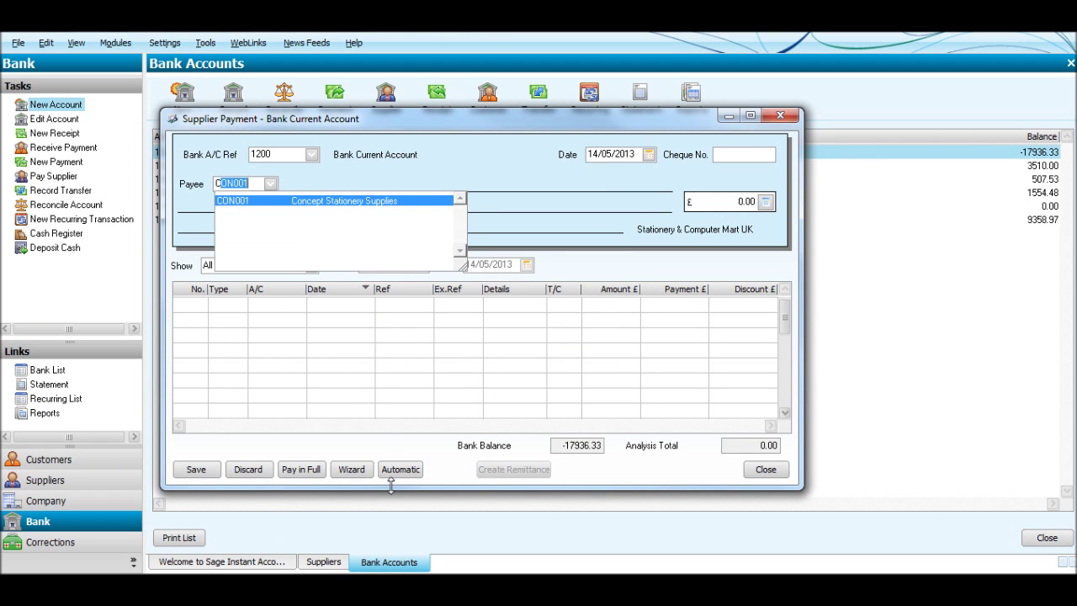
key(Tab)
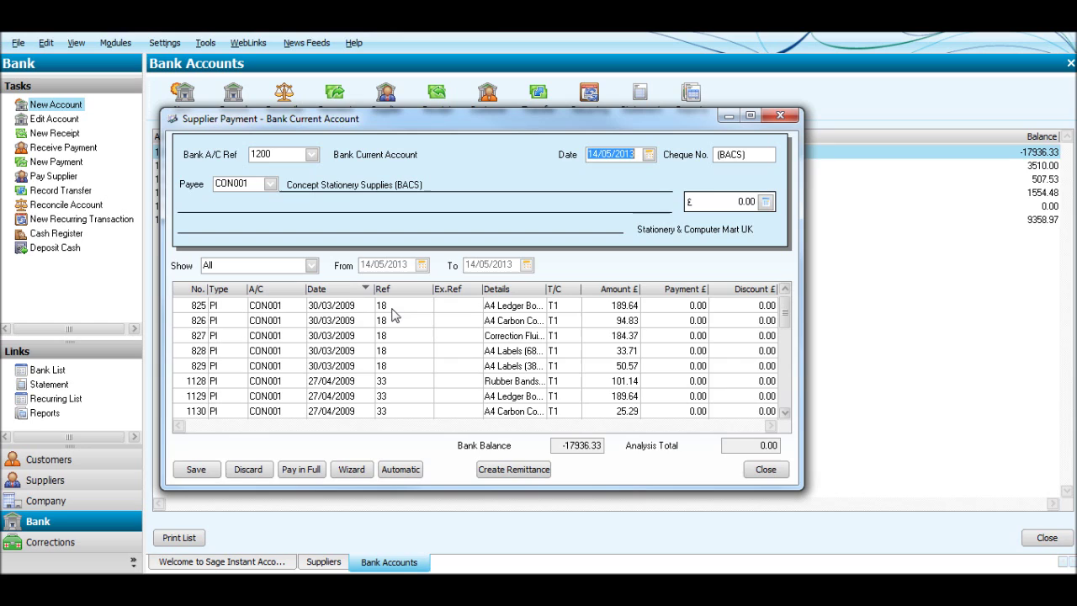
click(758, 155)
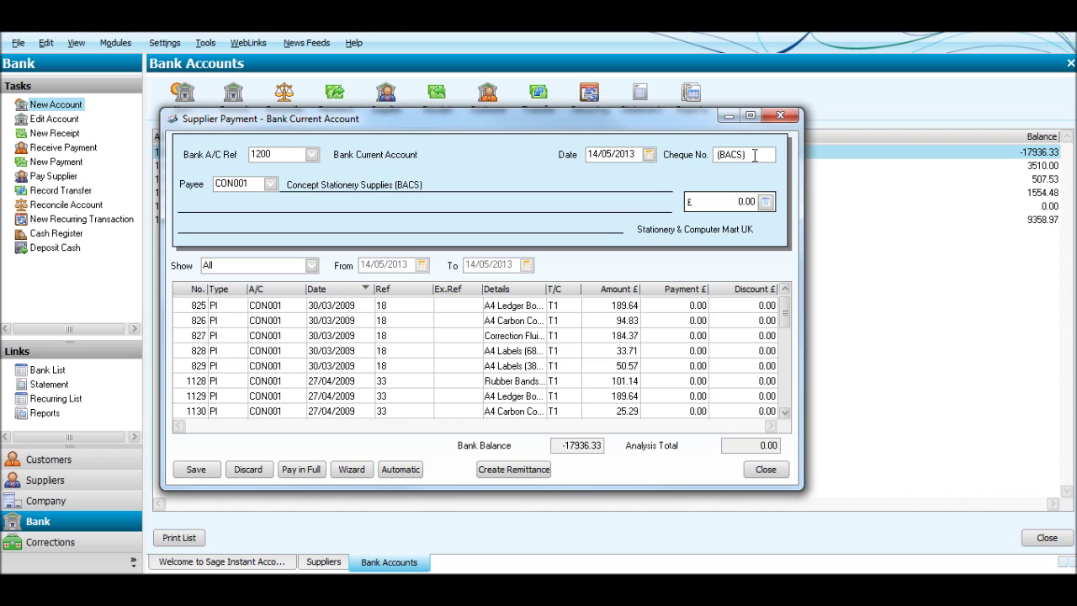
double_click(754, 155)
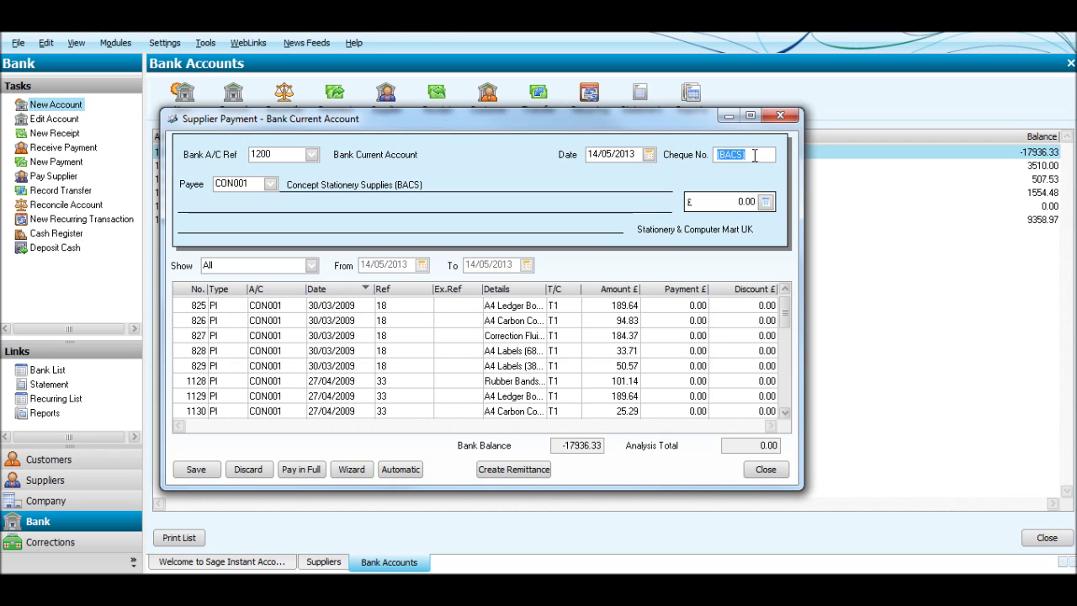
text(BA)
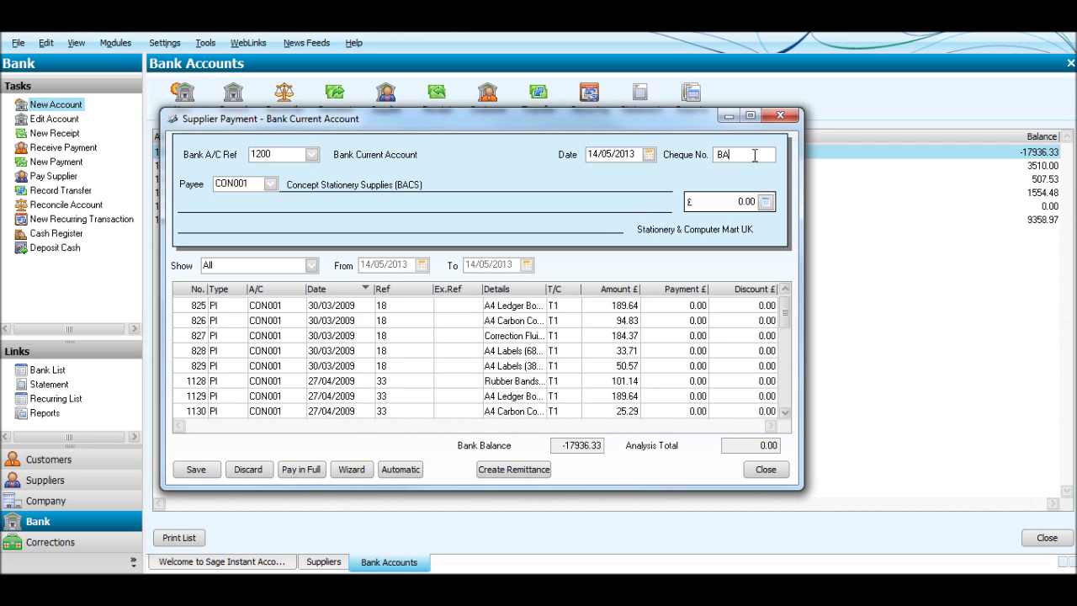
text(CS)
- Pay invoices 825–829 and 1128 in full (654.26) and save the payment
click(680, 308)
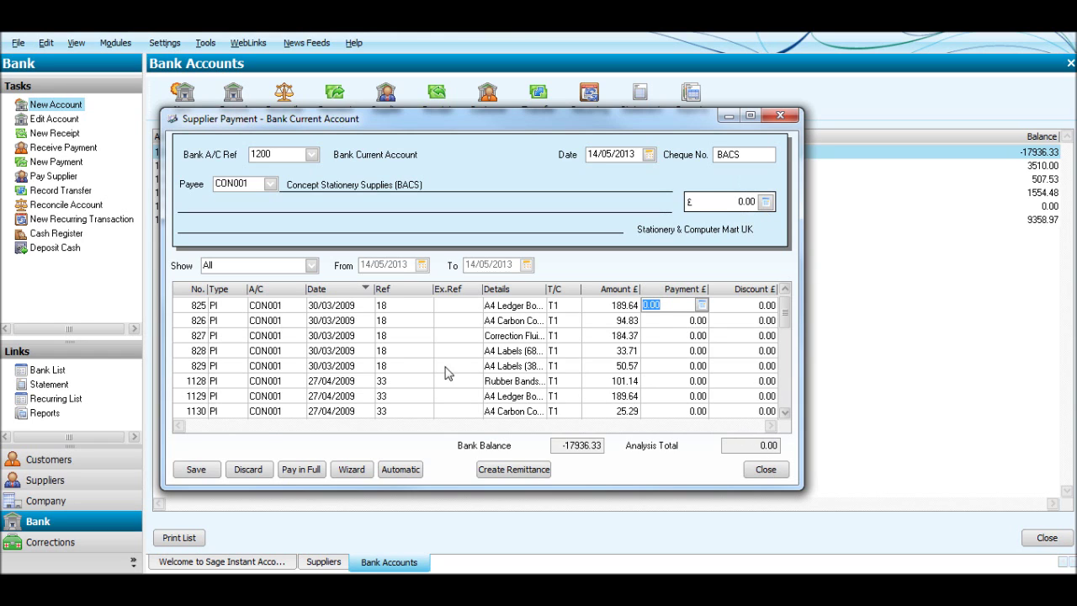
click(301, 469)
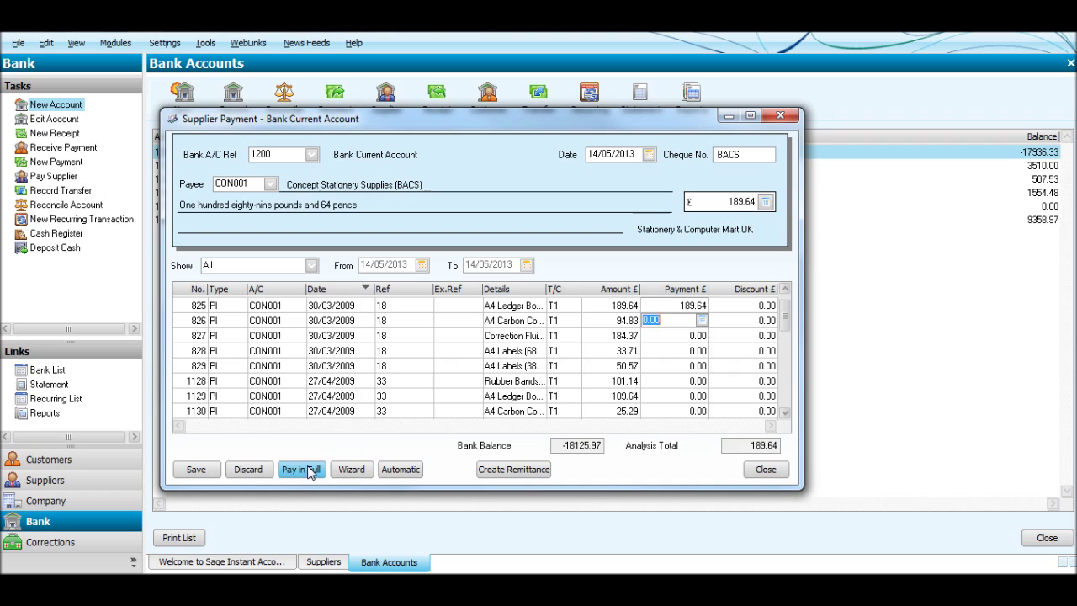
click(302, 469)
click(301, 470)
click(301, 469)
click(308, 470)
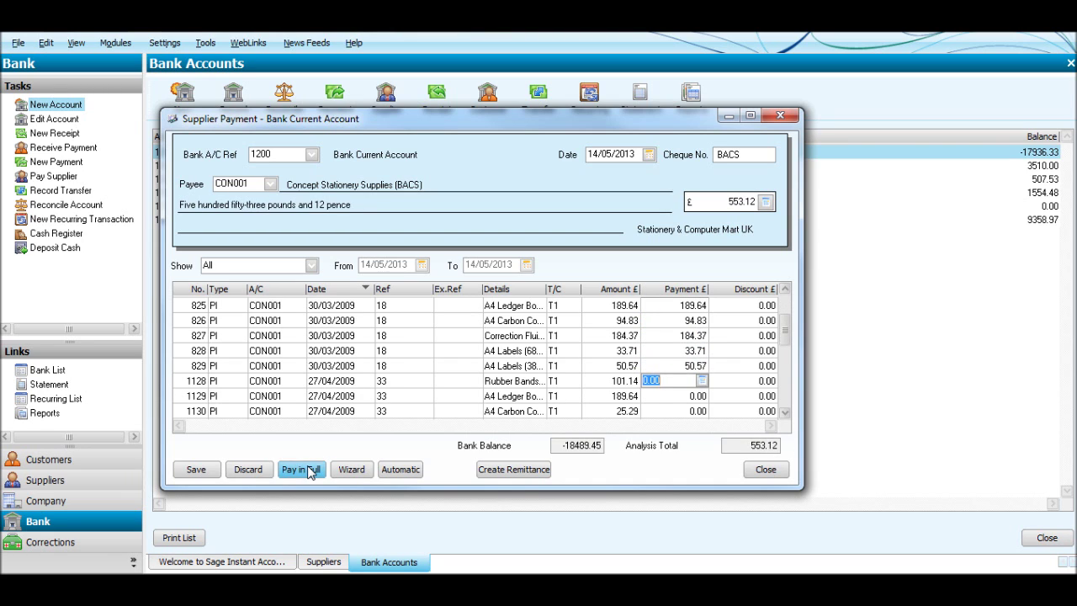
click(308, 471)
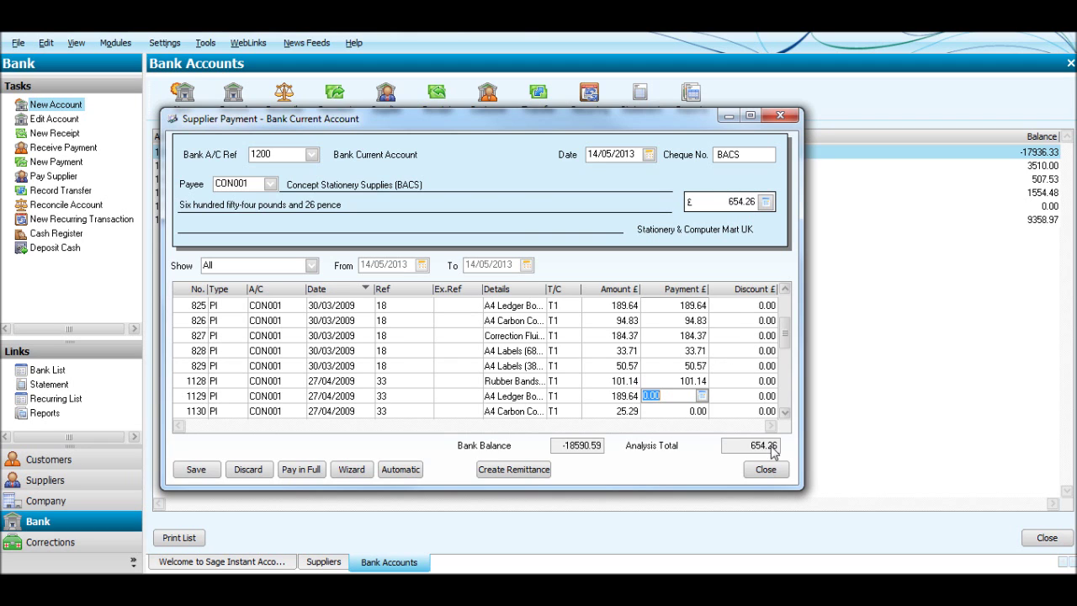
click(196, 469)
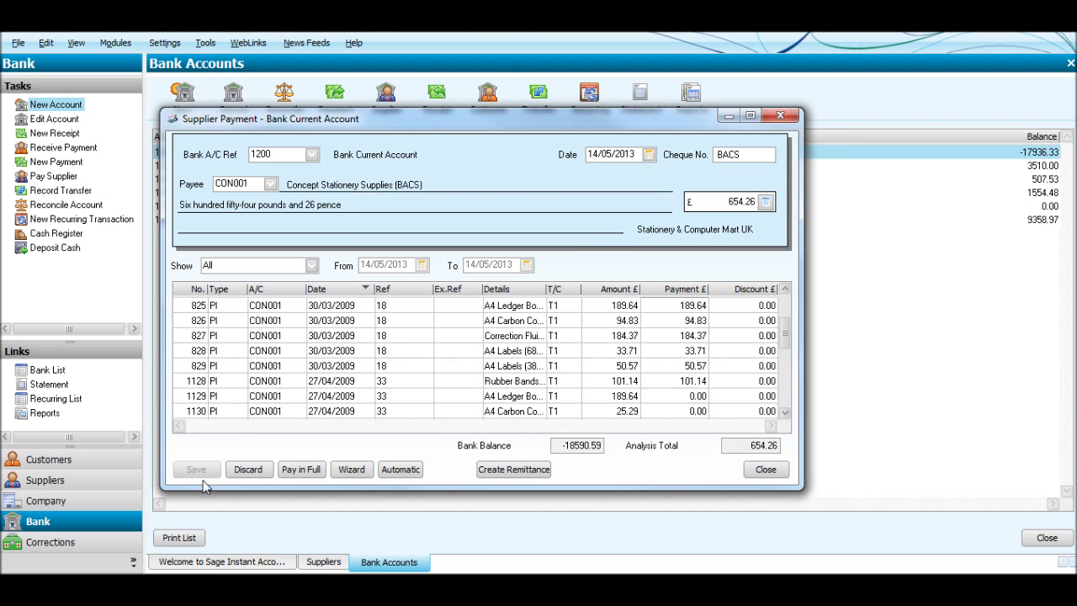
- Start a new payment to CON001 with cheque number 005632
click(441, 332)
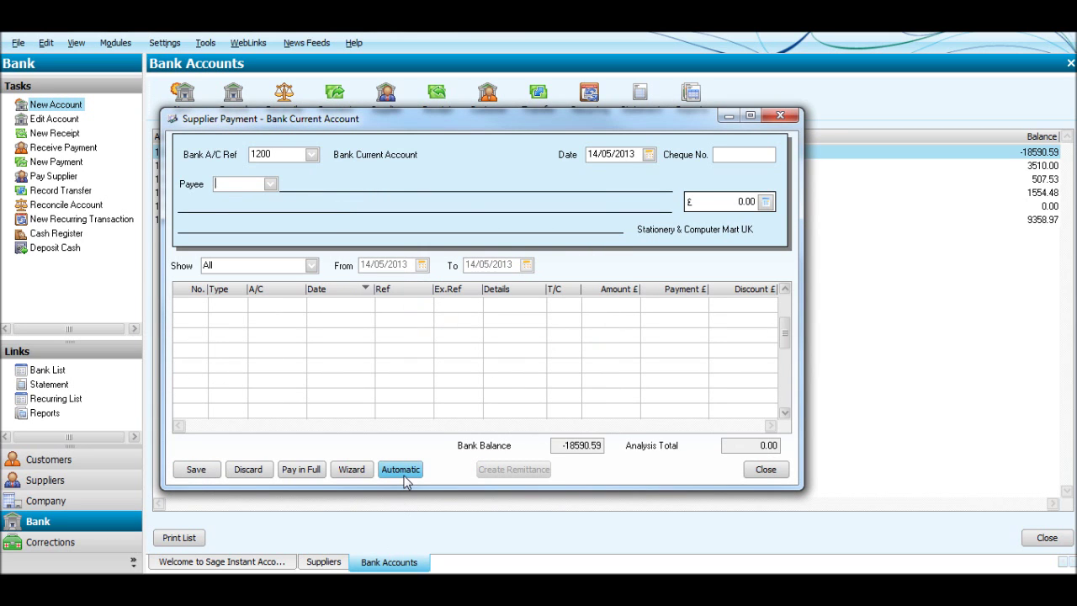
text(CON)
key(Tab)
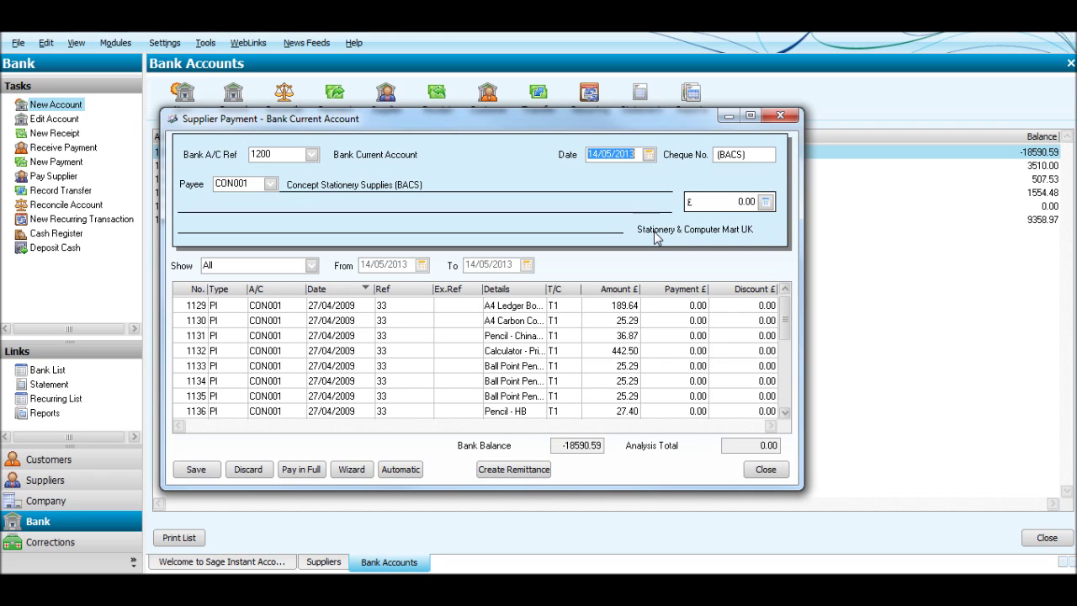
click(758, 154)
drag(758, 155, 700, 160)
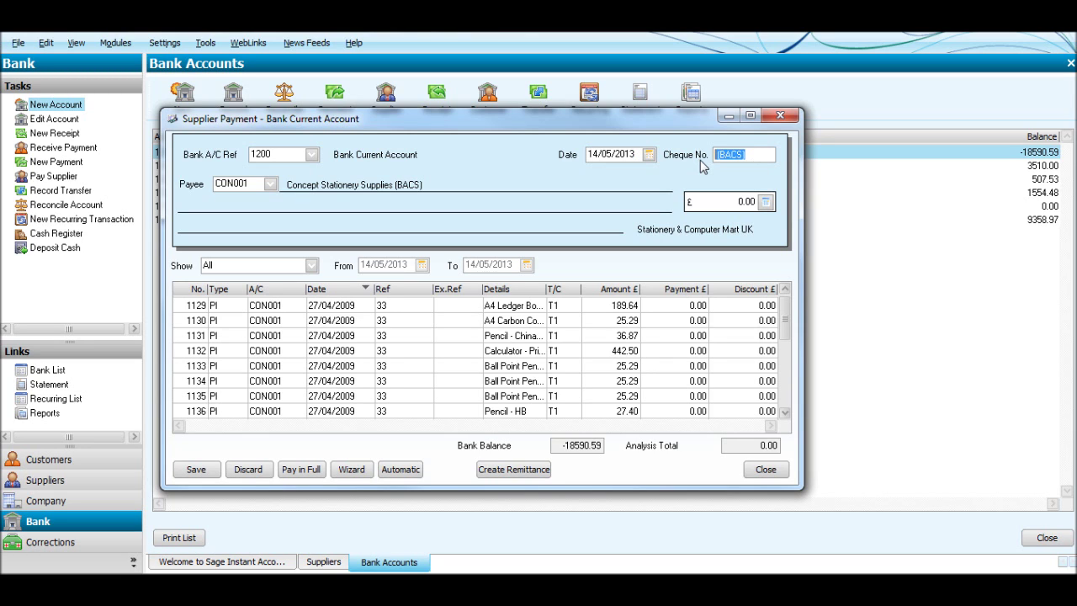
text(005632)
- Enter a 500 amount, spread it across invoices 1129–1132, and save
click(716, 202)
key(shift+End)
text(5)
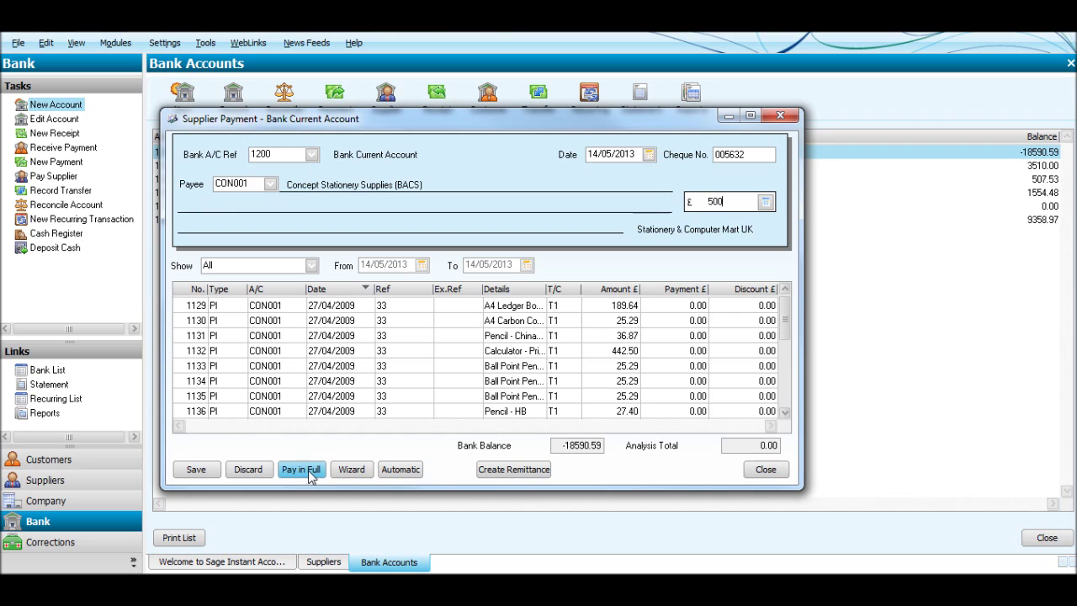
click(397, 471)
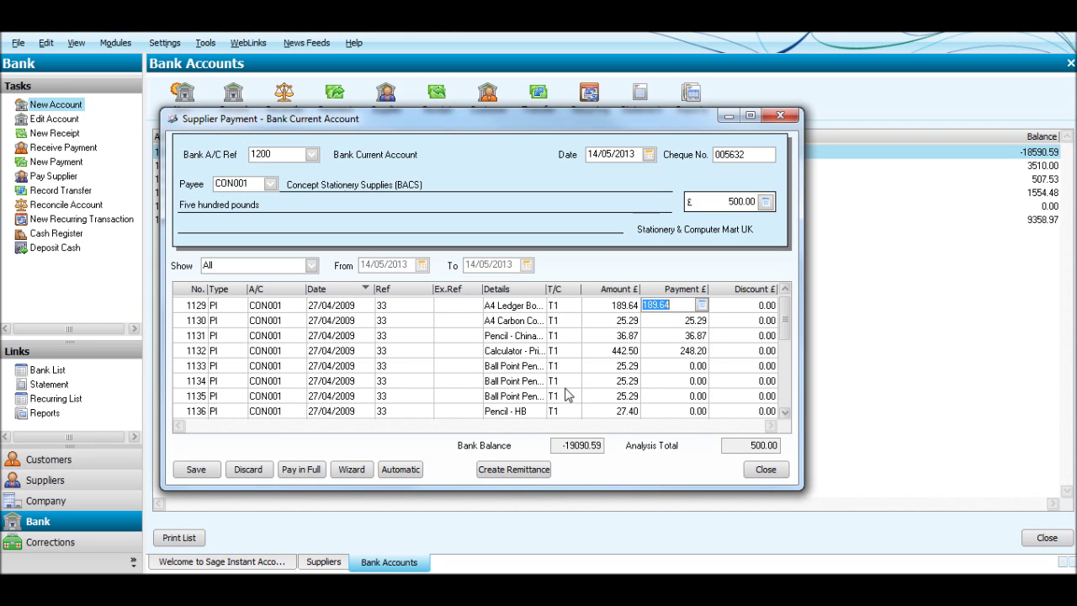
click(209, 465)
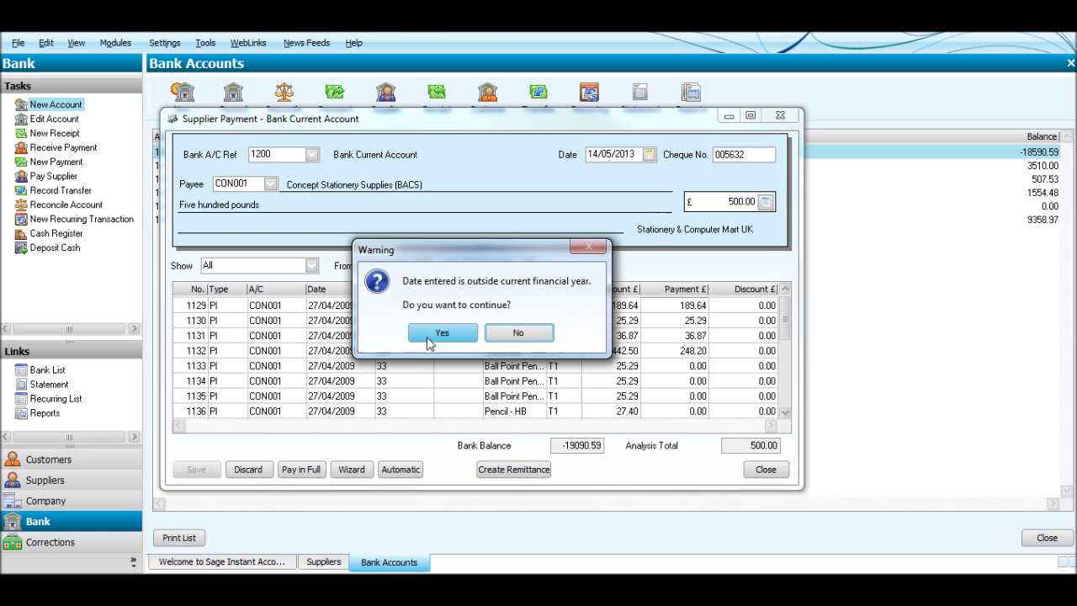
- Save a £500 BACS payment to CON001 unallocated, as a payment on account
click(442, 332)
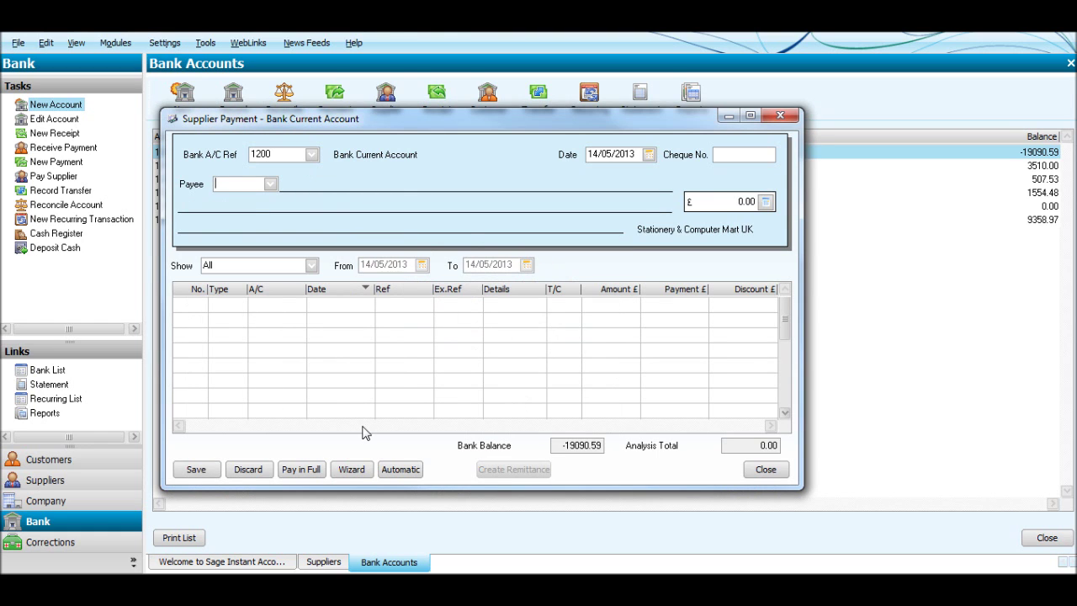
text(CON001)
key(Tab)
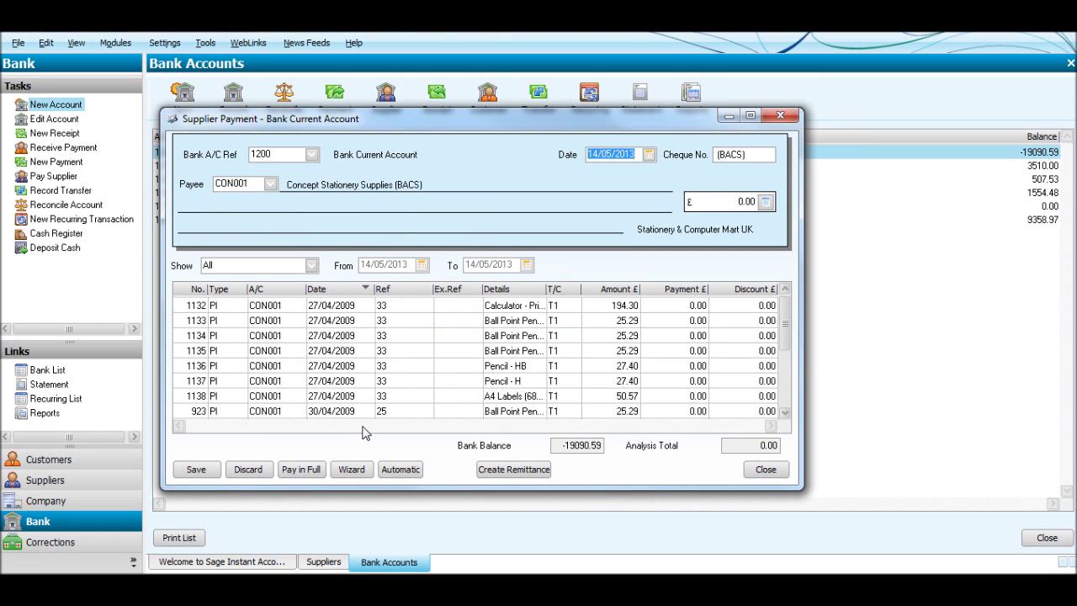
click(712, 200)
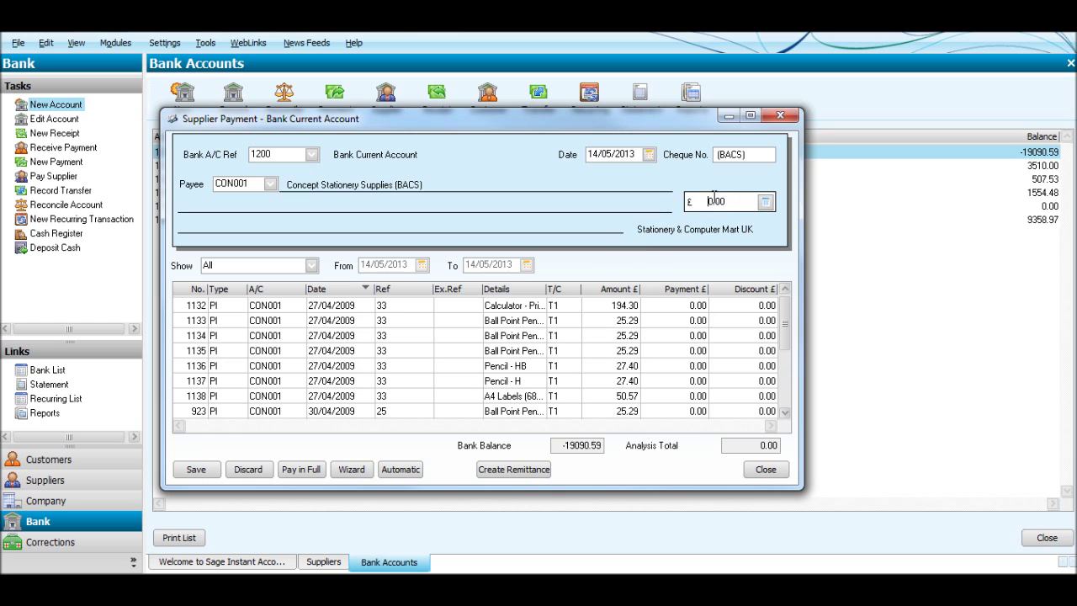
double_click(730, 202)
text(50)
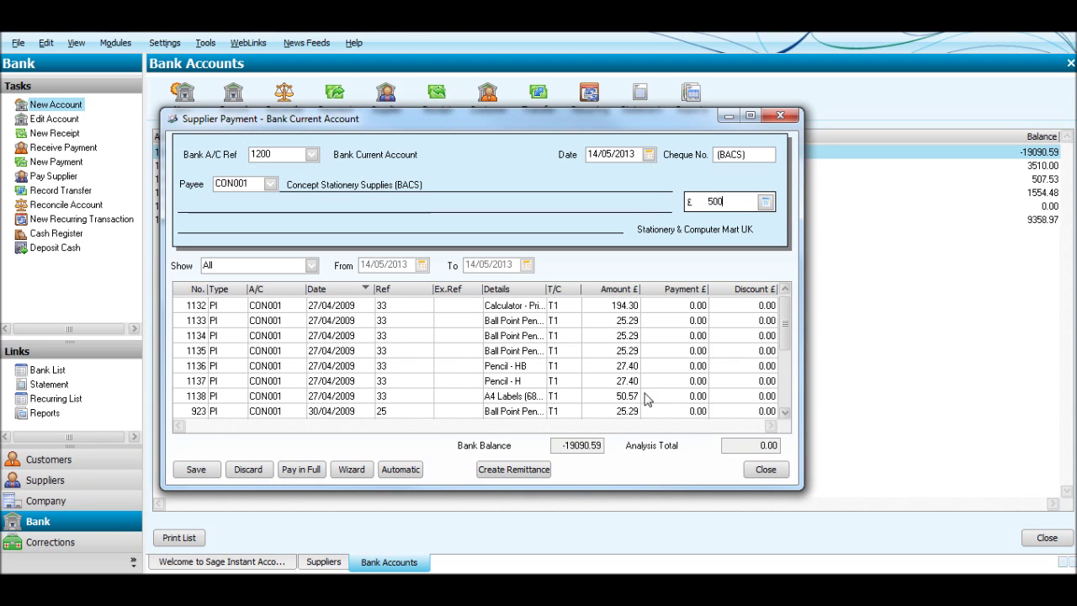
click(196, 469)
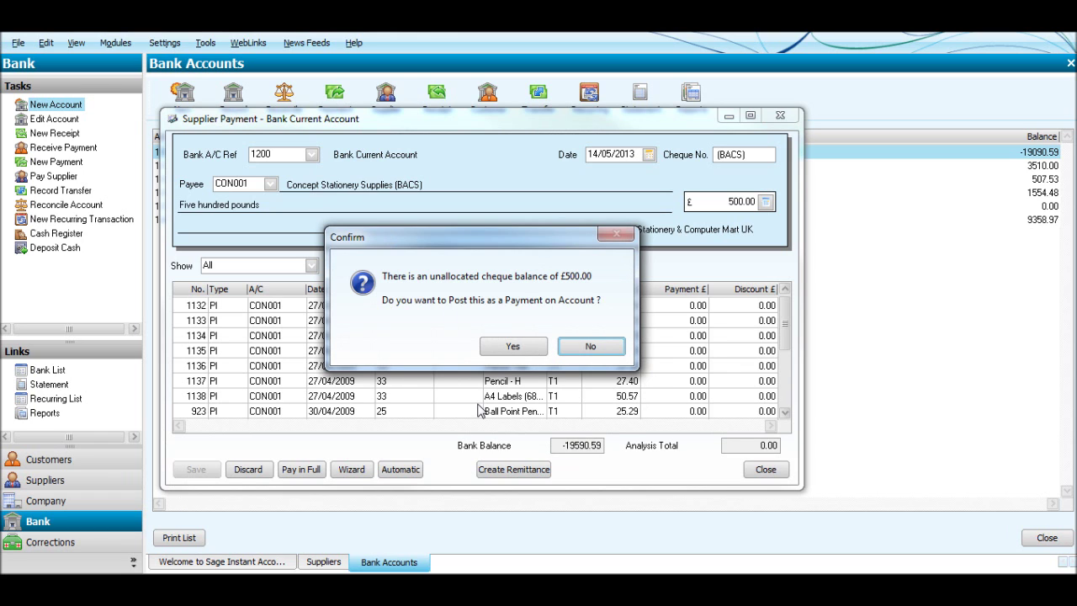
click(494, 346)
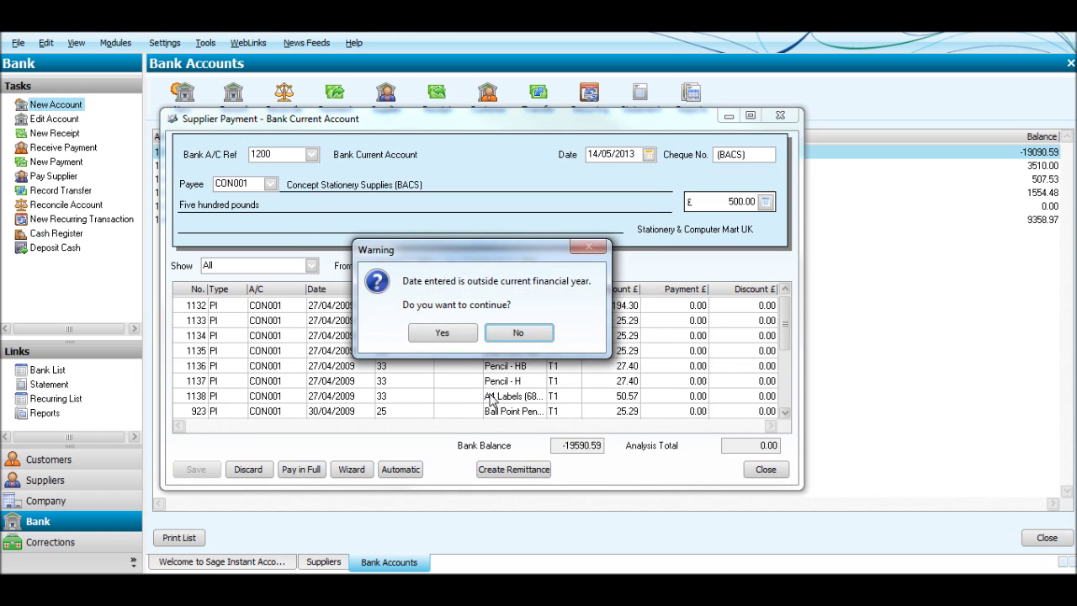
click(464, 337)
- Select CON001 and bring in the whole 500.00 payment on account
text(CON001)
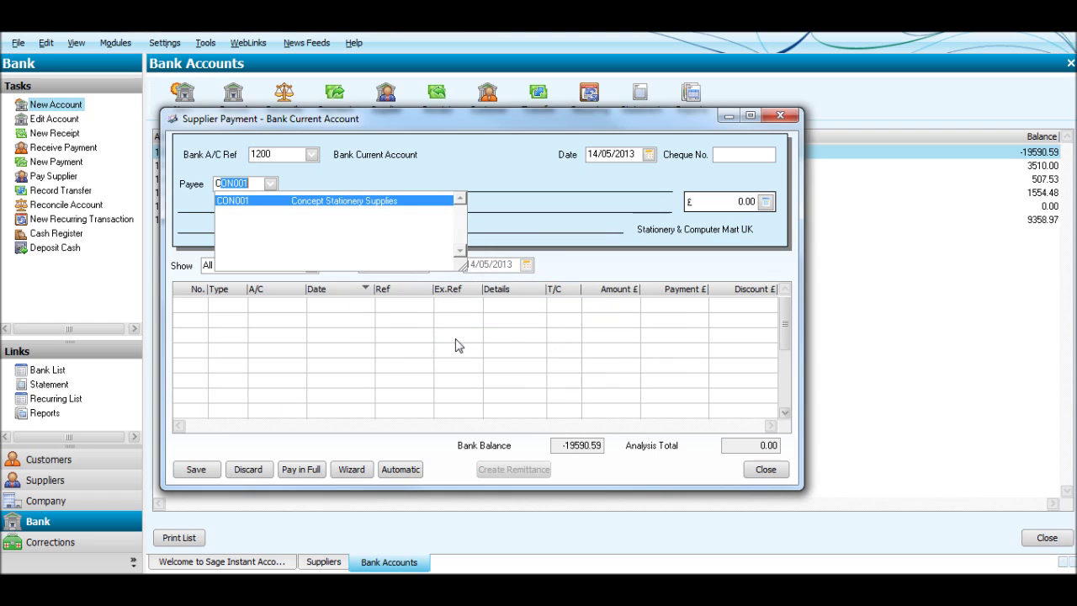
key(Tab)
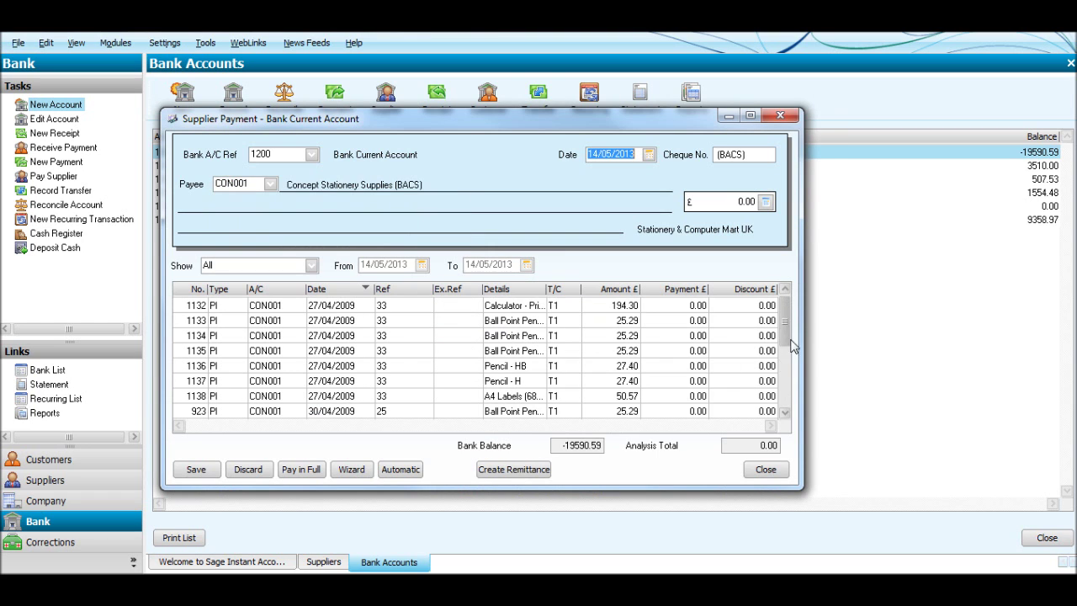
drag(784, 321, 788, 425)
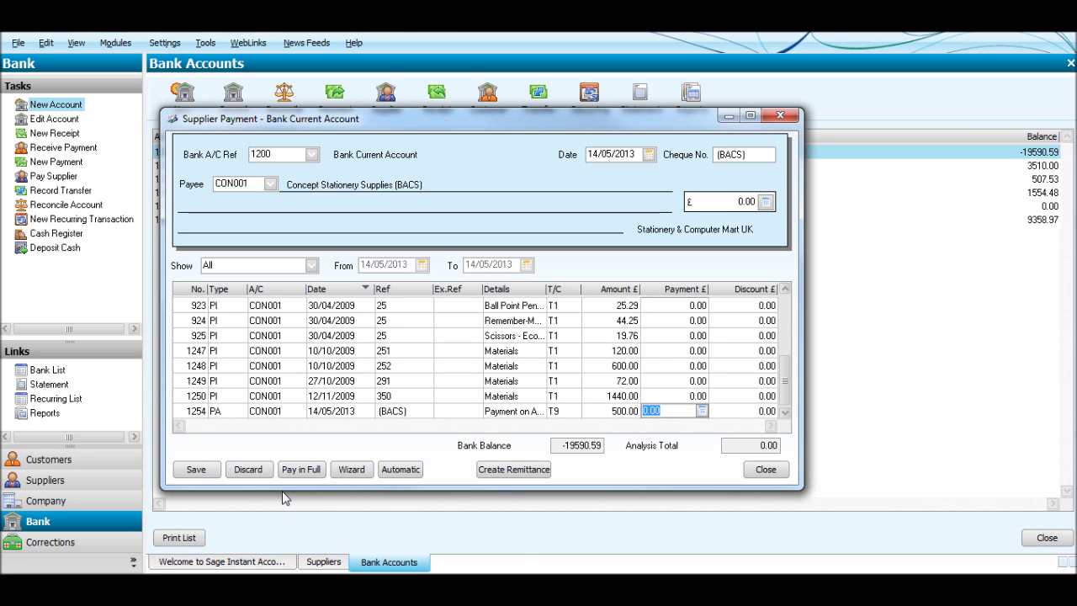
click(296, 471)
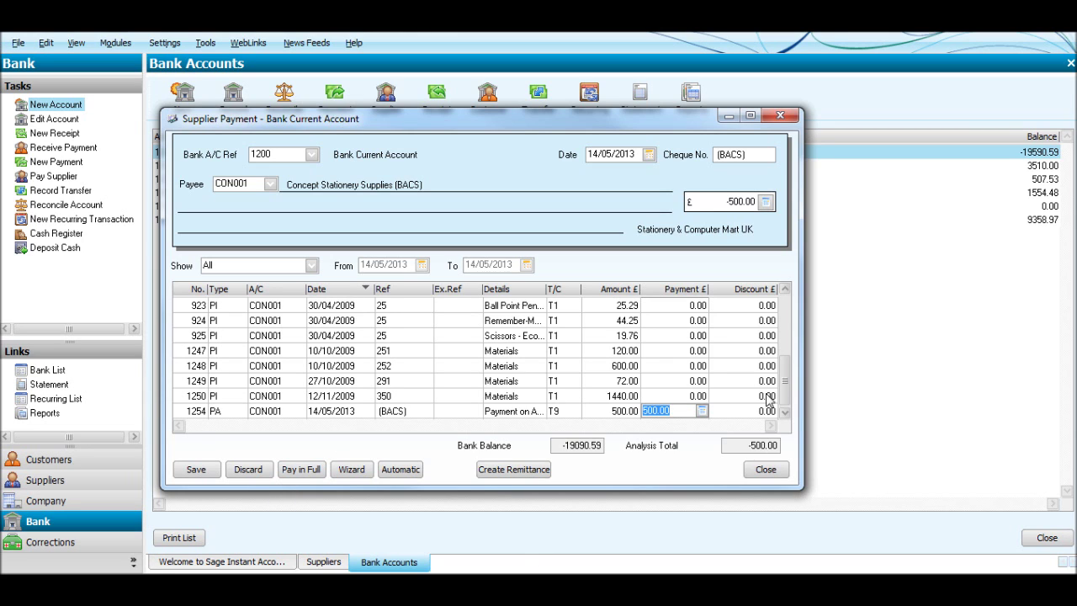
drag(783, 393, 778, 324)
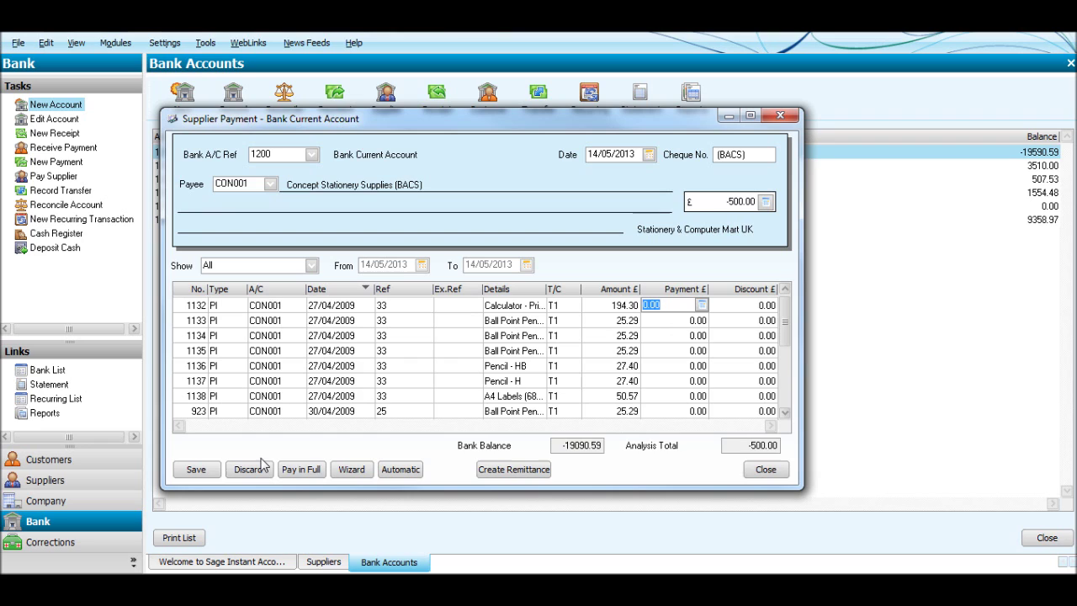
- Pay invoices 1132–1138 and 923–925 in full from the payment on account
click(287, 473)
click(287, 474)
click(288, 473)
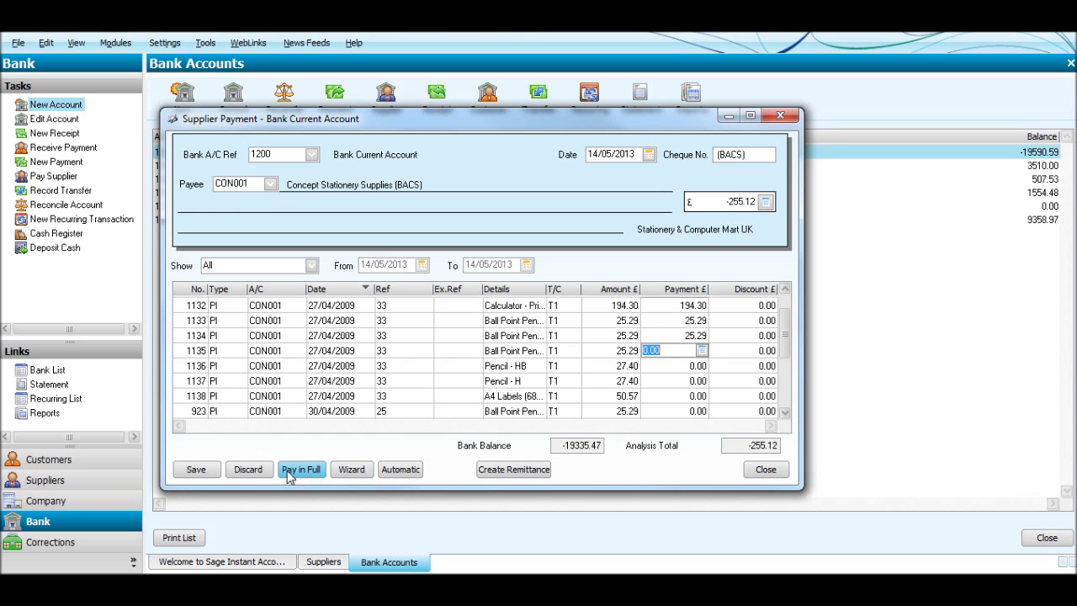
click(288, 474)
click(288, 474)
click(288, 473)
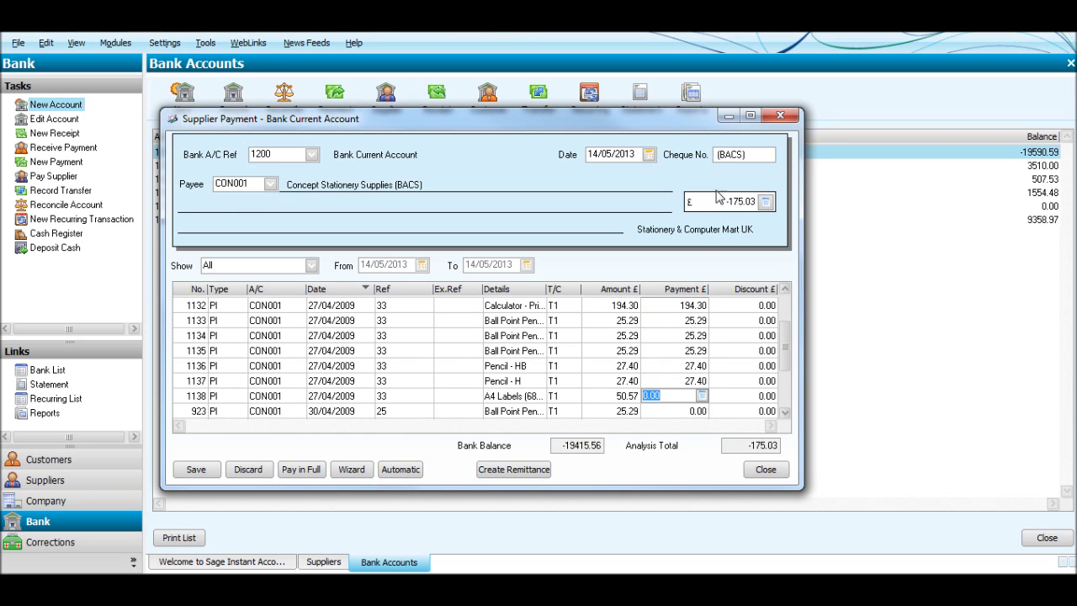
click(308, 472)
click(308, 474)
click(309, 474)
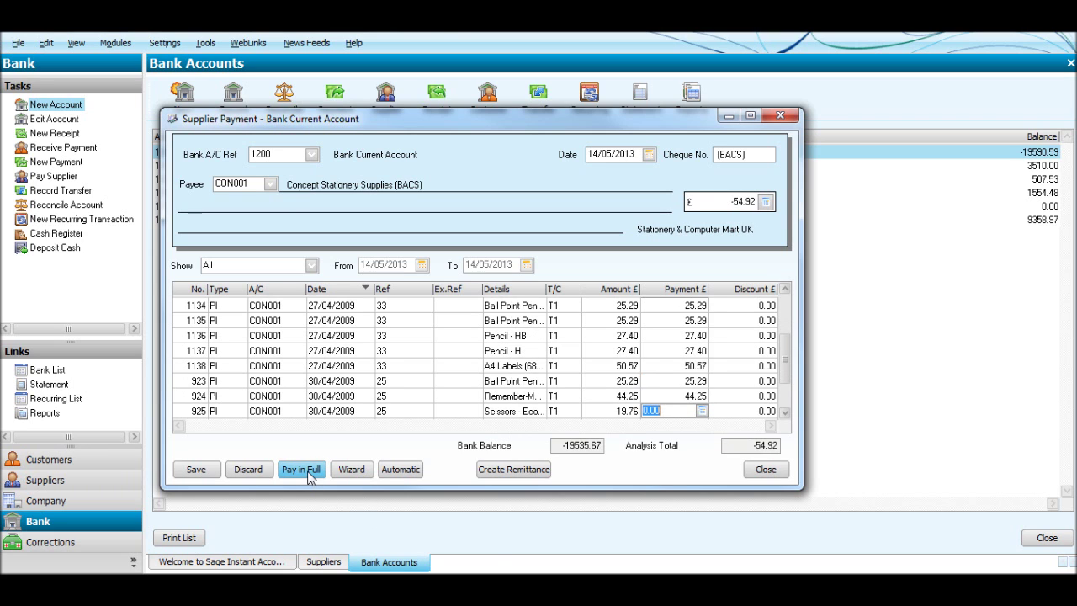
click(308, 475)
- Part-pay invoice 1247 with the remaining 35.16, bringing the total to 0.00
click(309, 474)
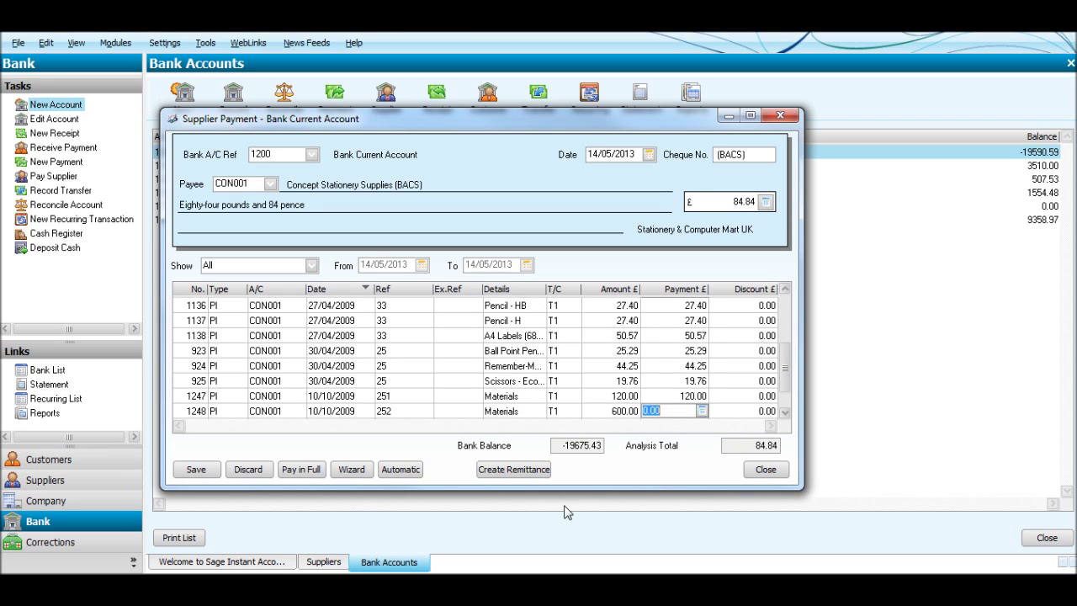
key(Up)
key(Delete)
key(Up)
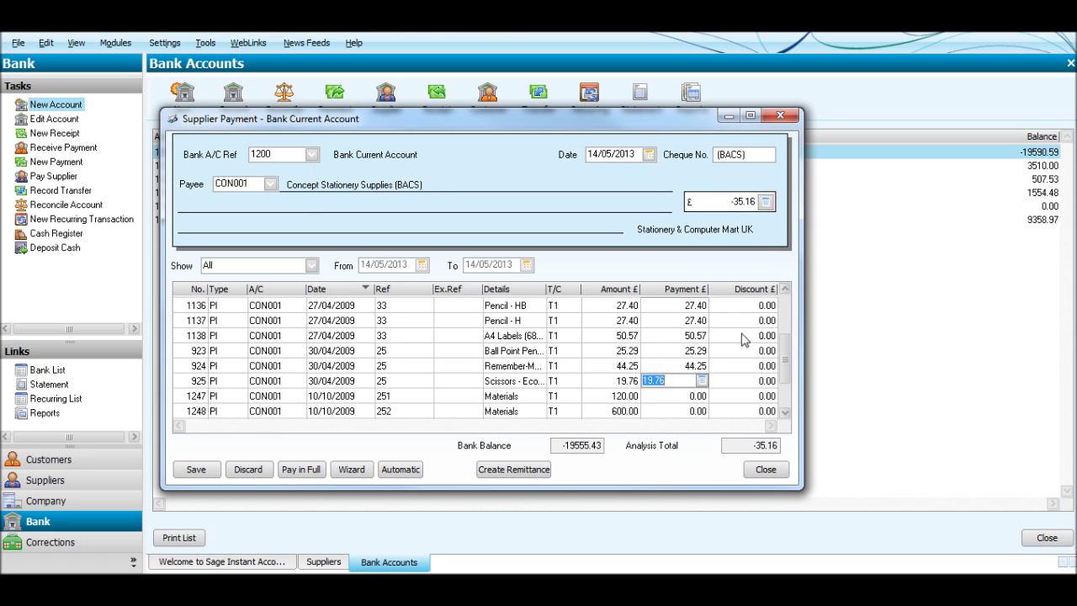
click(671, 400)
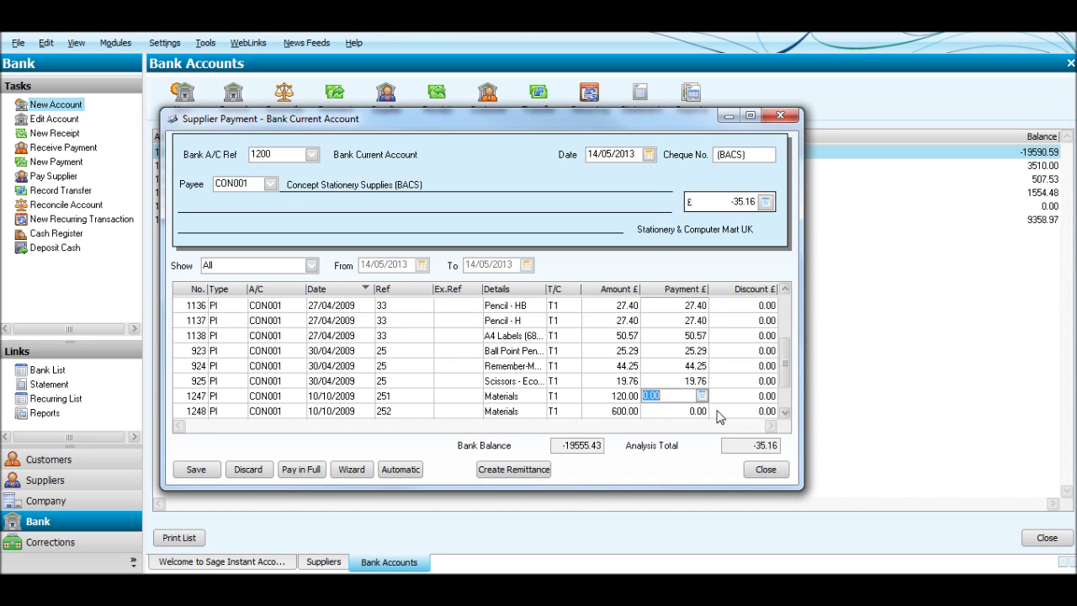
text(35.16)
key(Tab)
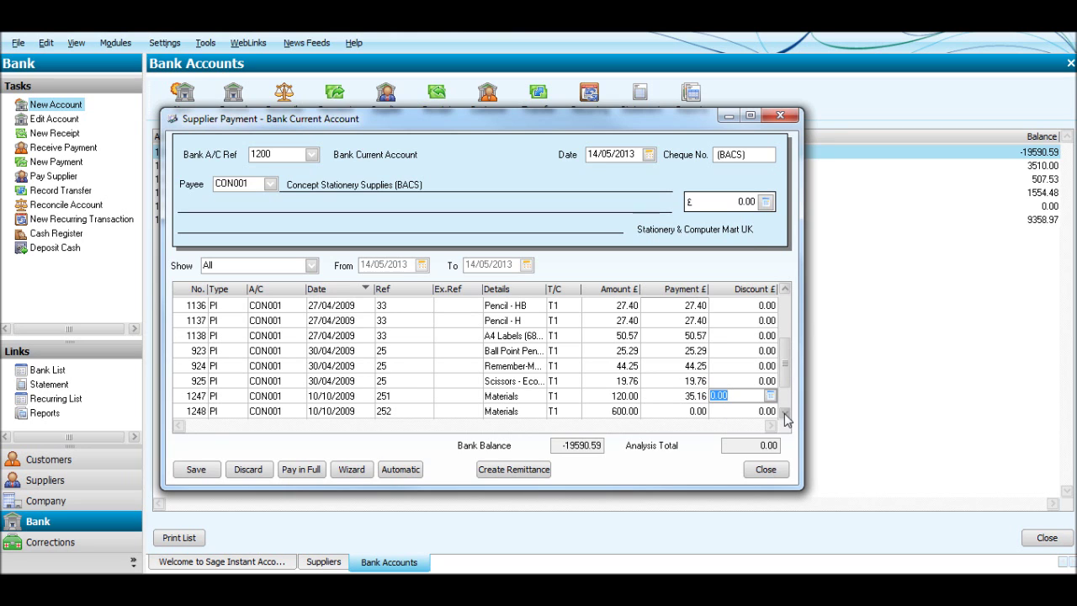
scroll(786, 419, down, 1)
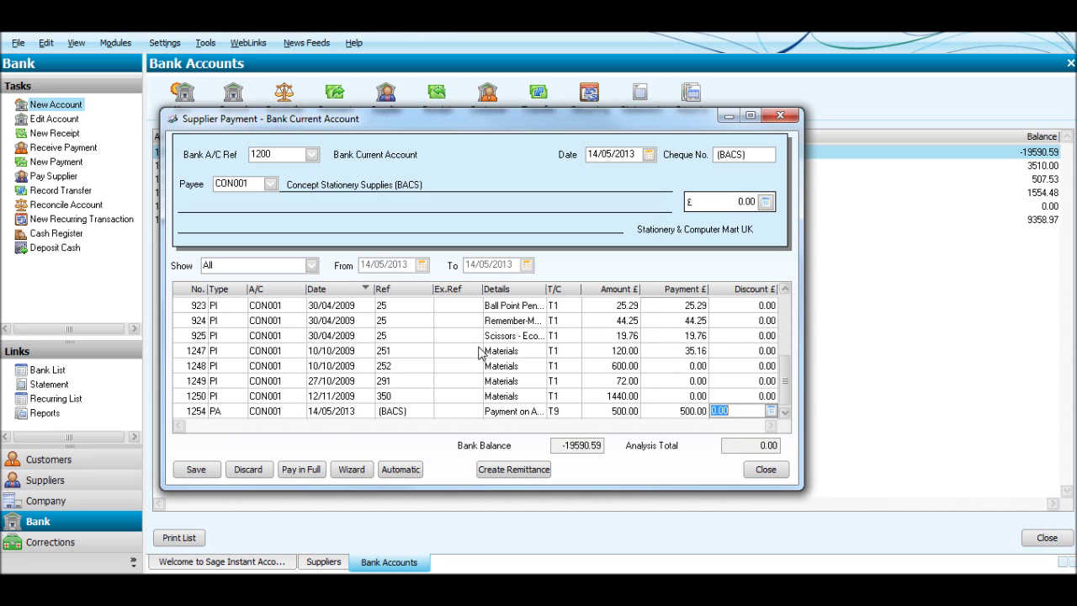
- Save the payment-on-account allocation and select payee CON001 again
click(194, 472)
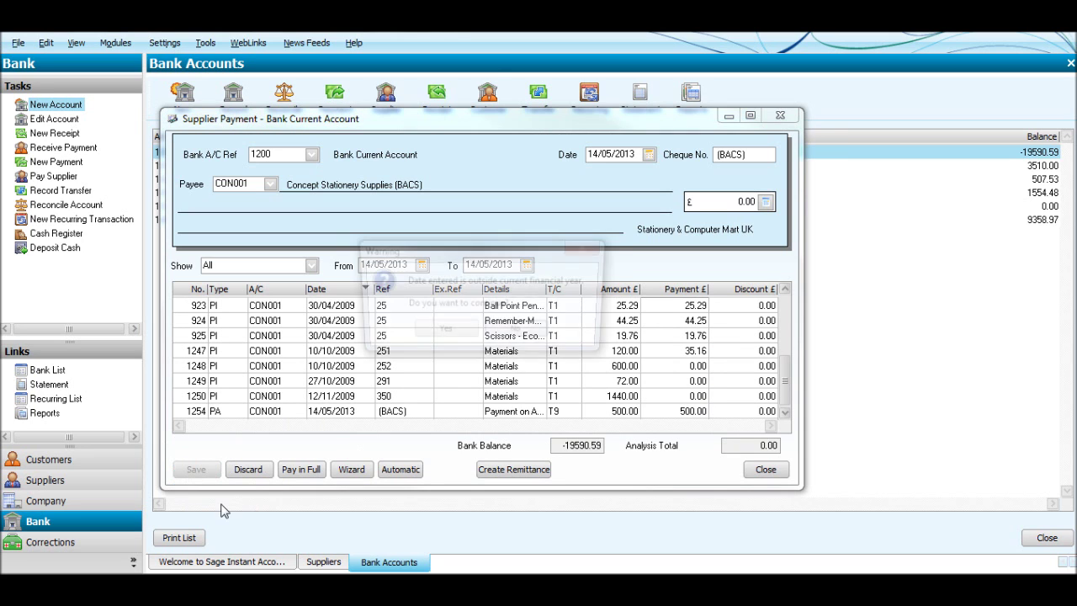
click(427, 336)
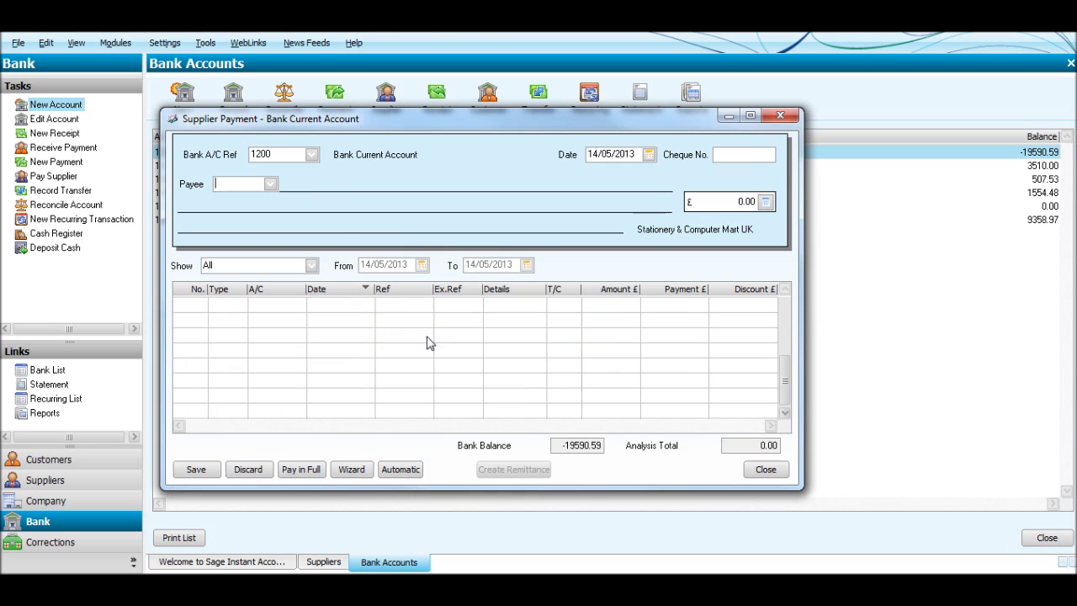
text(CON001)
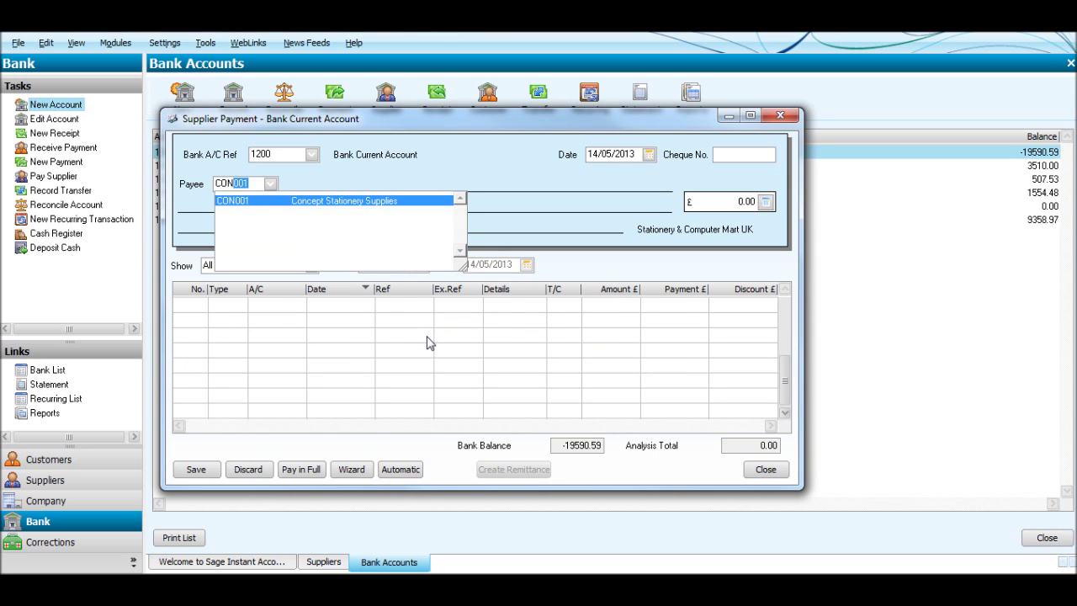
key(Tab)
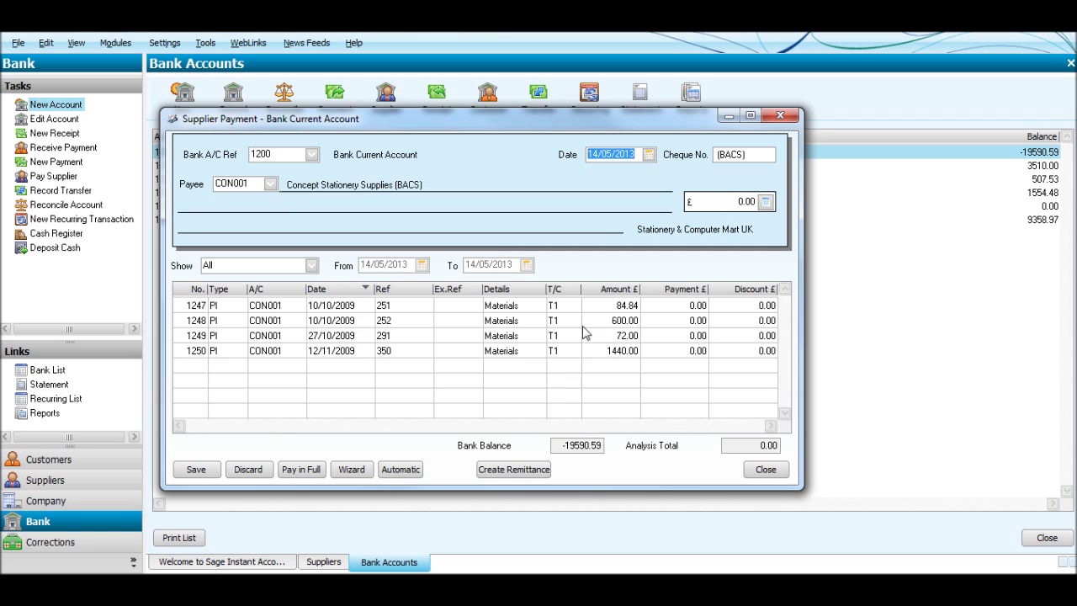
- Pay the four remaining invoices in full for 2196.84 and save
click(745, 207)
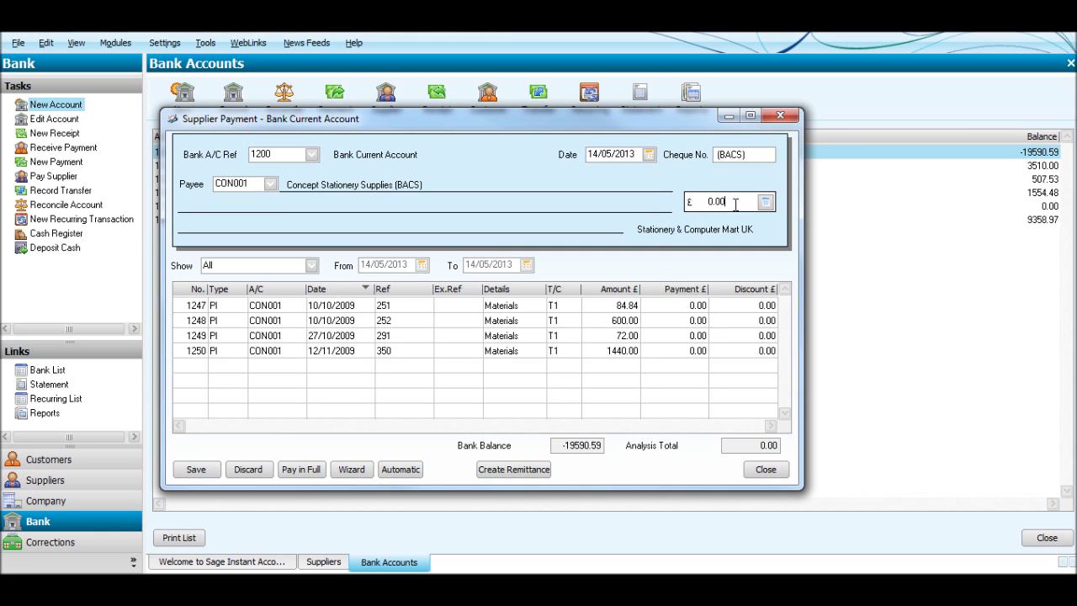
click(301, 469)
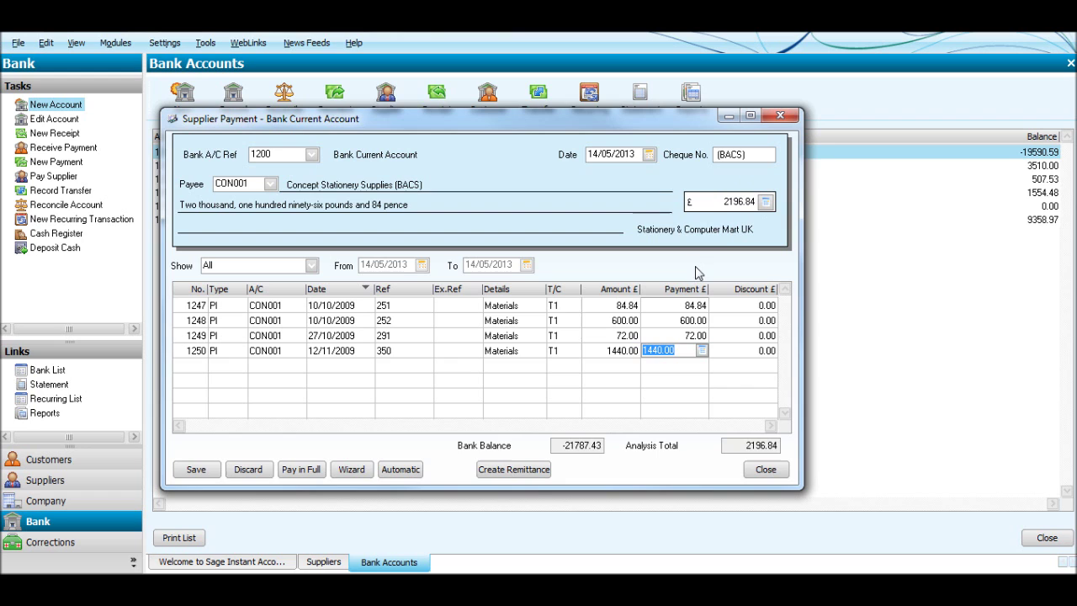
click(186, 469)
- Reselect CON001, find no invoices outstanding, and close the Supplier Payment form without saving
click(437, 334)
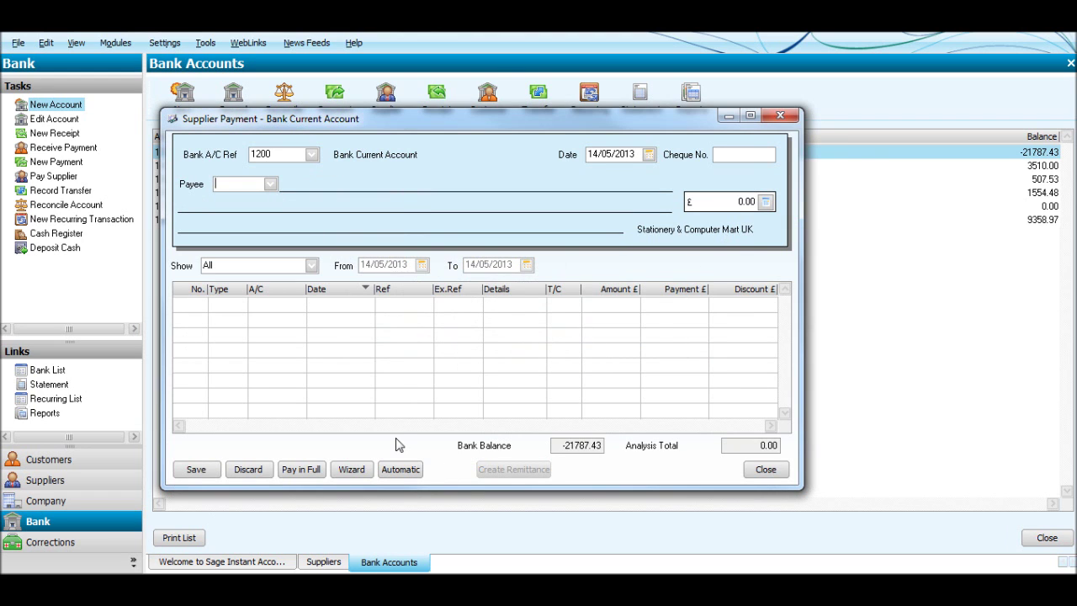
text(CON001)
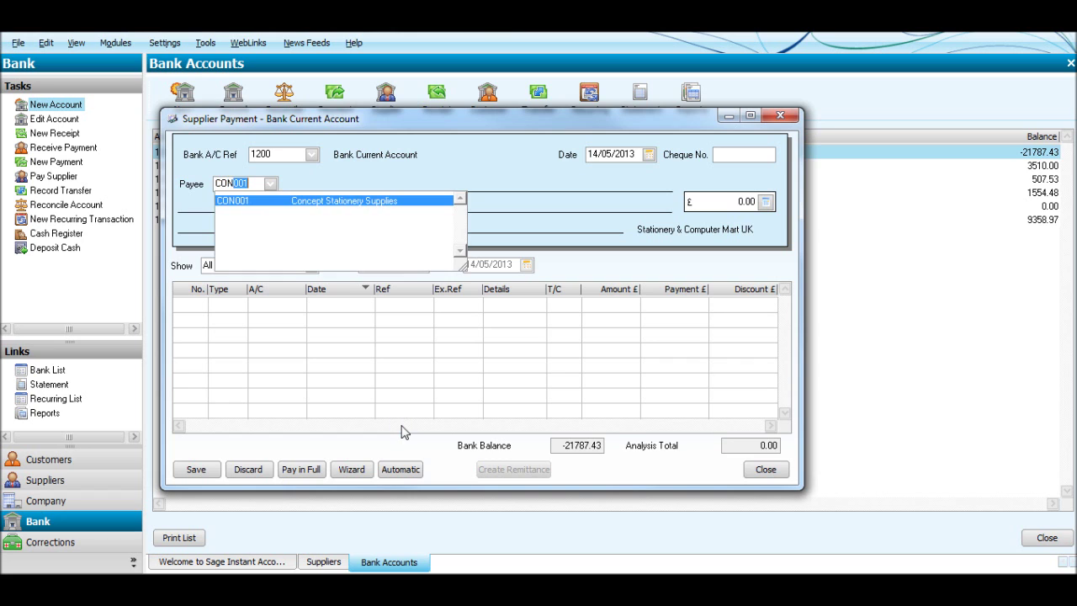
key(Tab)
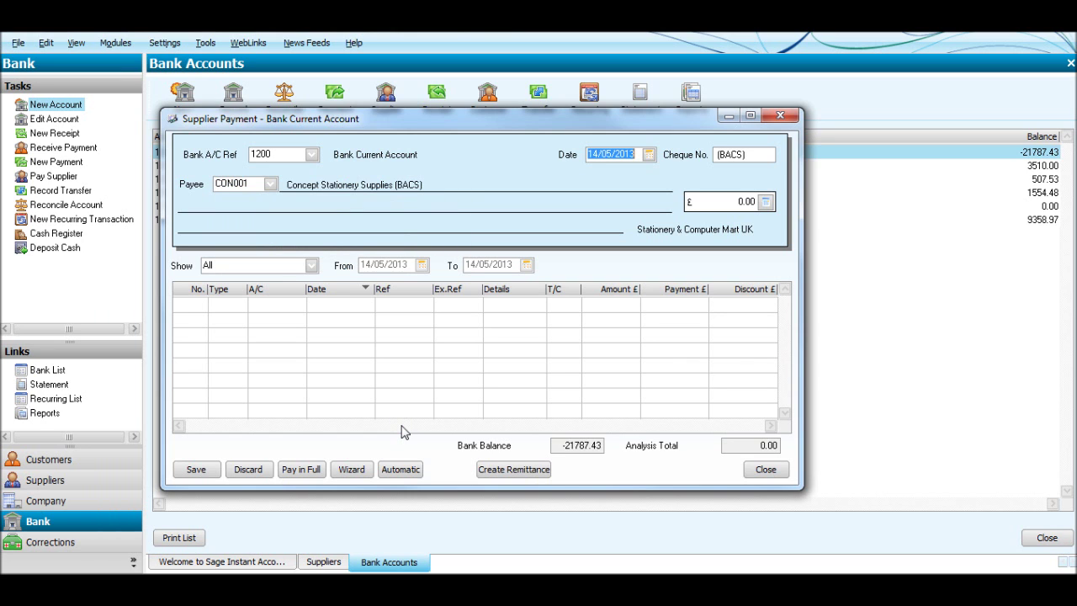
click(768, 117)
click(493, 341)
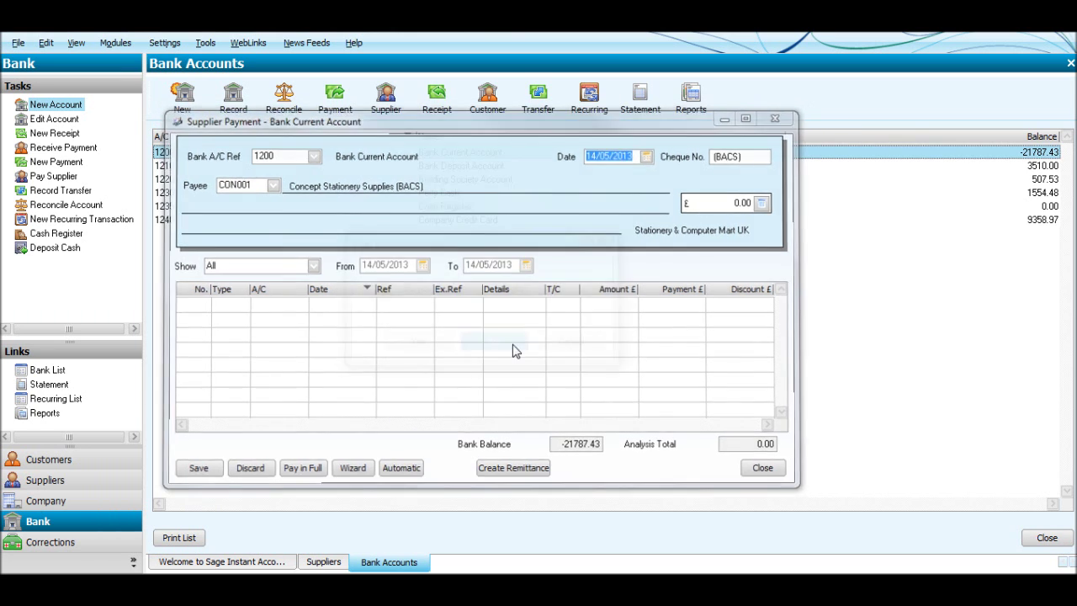